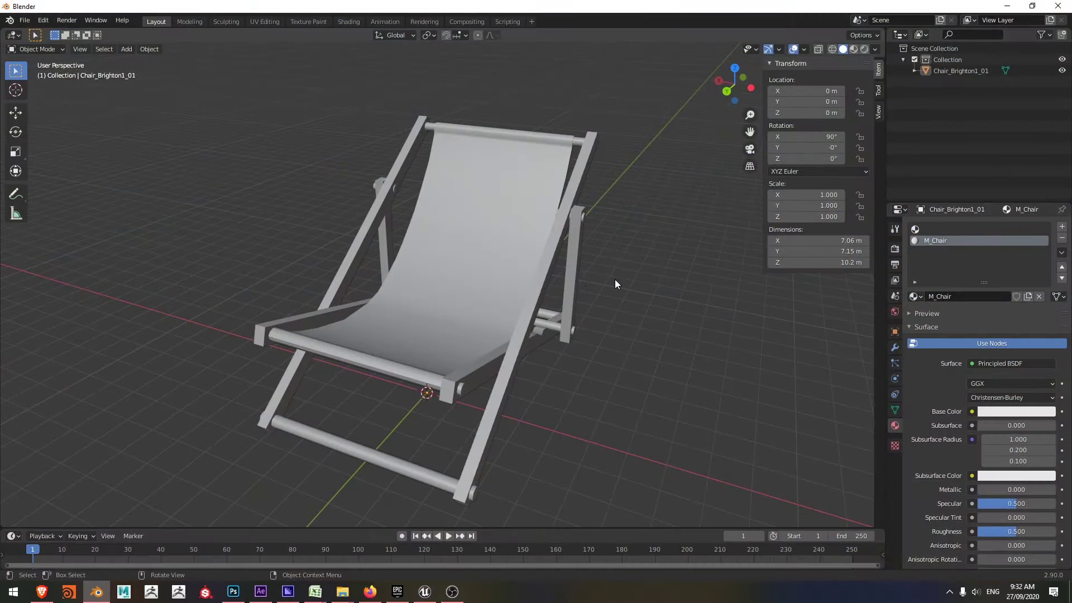
# Step: Orbit to a frontal view of the chair and switch to Vertex Paint mode
pyautogui.moveTo(625, 280); pyautogui.dragTo(612, 282, button='middle')
pyautogui.moveTo(542, 217); pyautogui.dragTo(550, 213, button='middle')
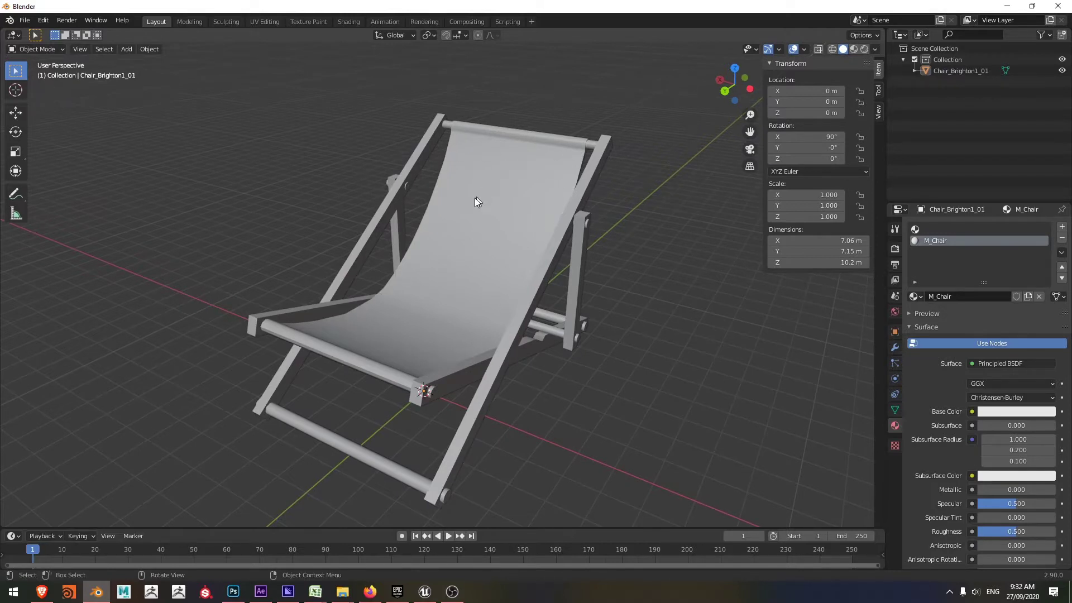
pyautogui.moveTo(476, 201); pyautogui.dragTo(323, 166, button='middle')
pyautogui.click(33, 49)
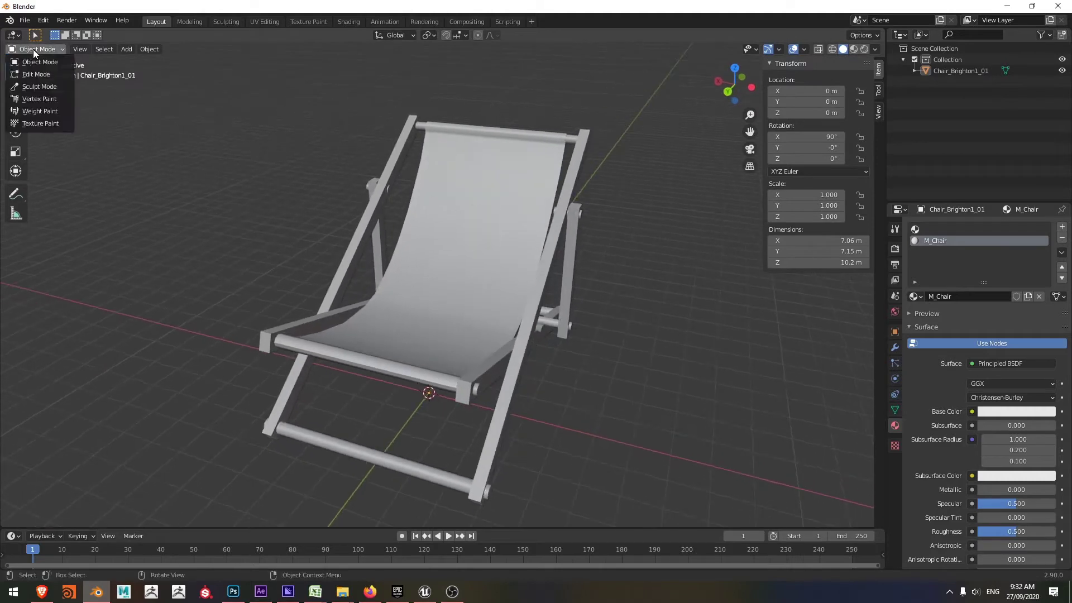
pyautogui.click(36, 90)
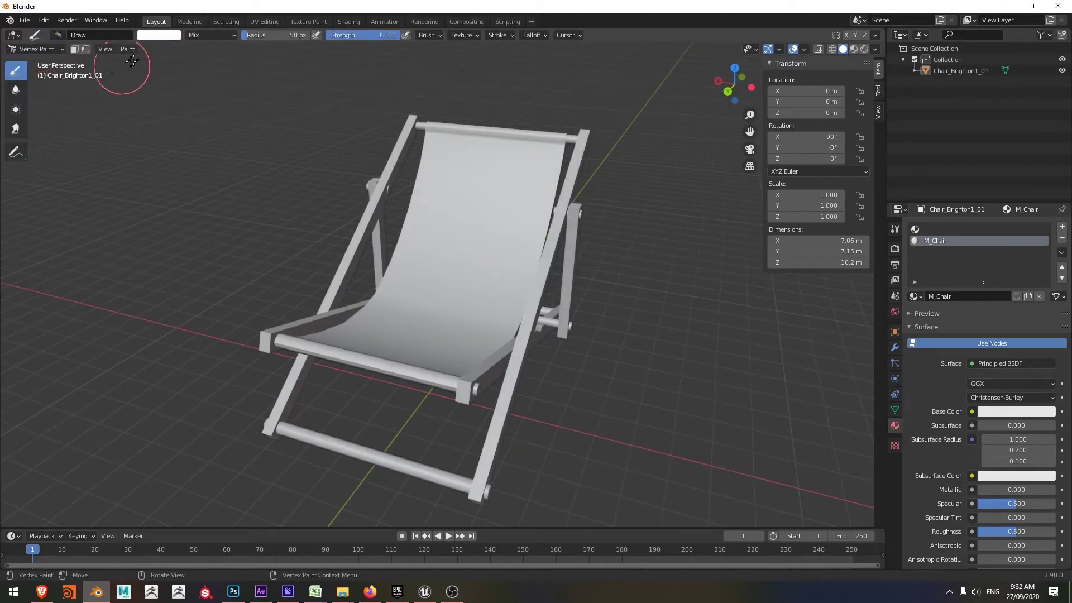
# Step: Set the brush colour to magenta and paint bands across the seat fabric
pyautogui.click(161, 35)
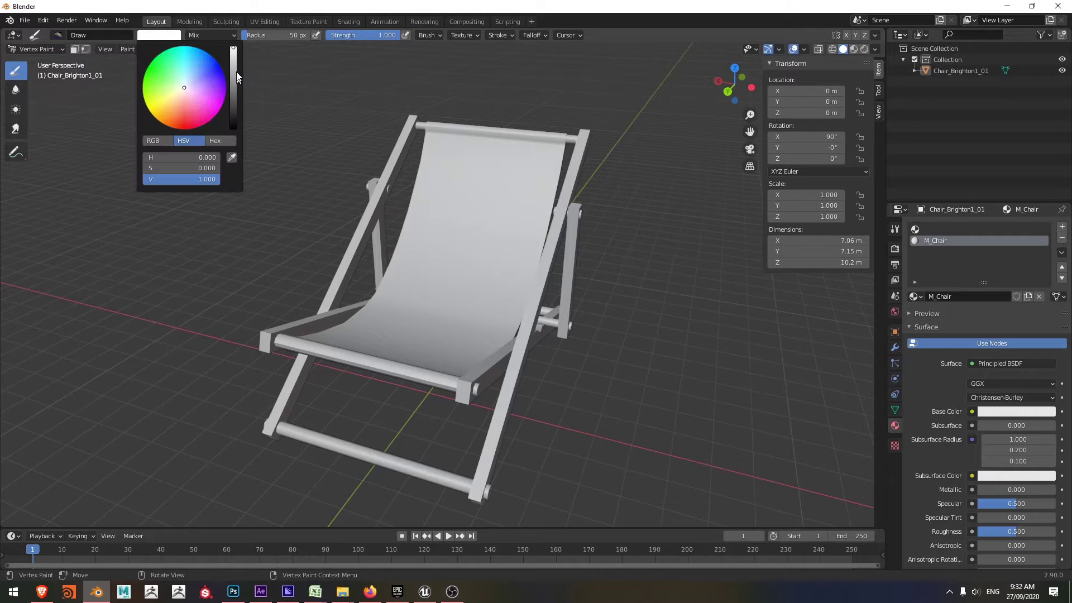
pyautogui.click(215, 109)
pyautogui.moveTo(421, 161)
pyautogui.mouseDown()
pyautogui.moveTo(417, 191)
pyautogui.moveTo(441, 222)
pyautogui.moveTo(416, 235)
pyautogui.moveTo(428, 248)
pyautogui.moveTo(398, 246)
pyautogui.moveTo(396, 277)
pyautogui.moveTo(366, 313)
pyautogui.mouseUp()
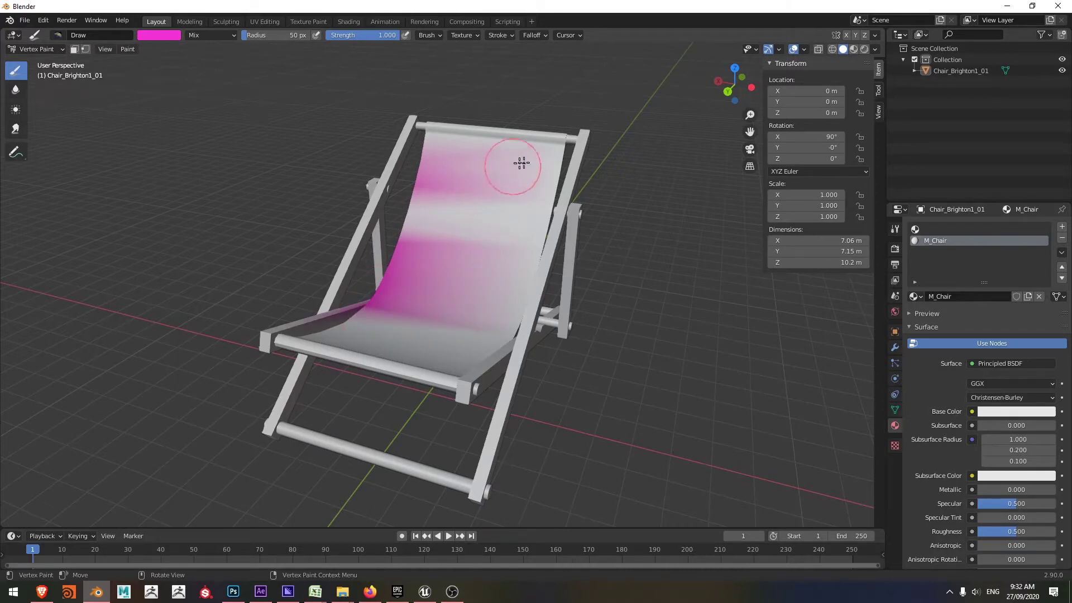
pyautogui.moveTo(510, 162)
pyautogui.mouseDown()
pyautogui.moveTo(559, 158)
pyautogui.moveTo(541, 243)
pyautogui.mouseUp()
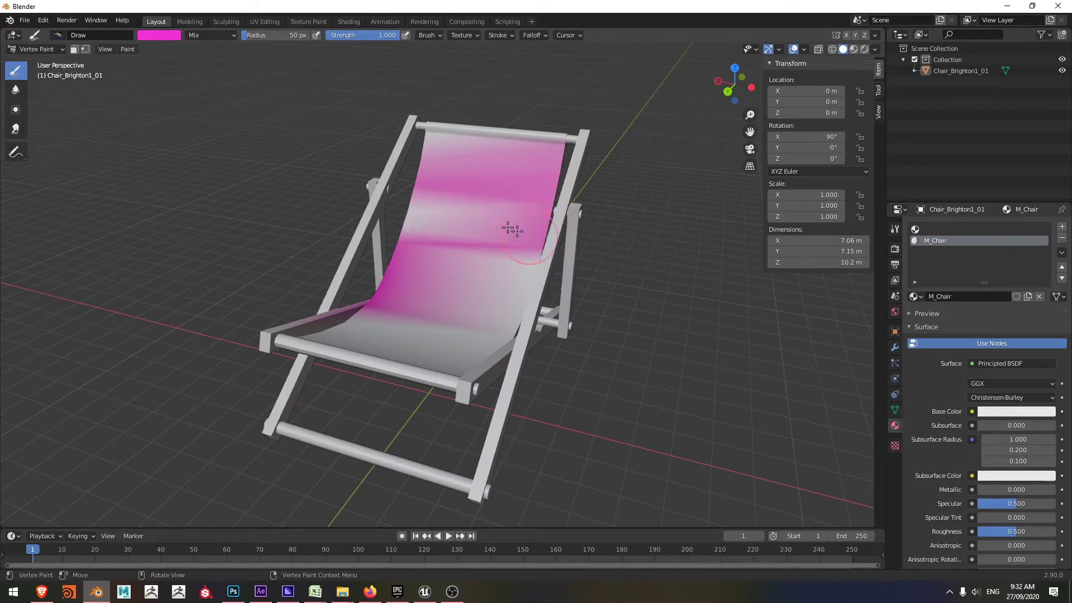
# Step: Set brush hue and saturation to 0 for white, then use Set Vertex Colors to fill the chair
pyautogui.click(157, 34)
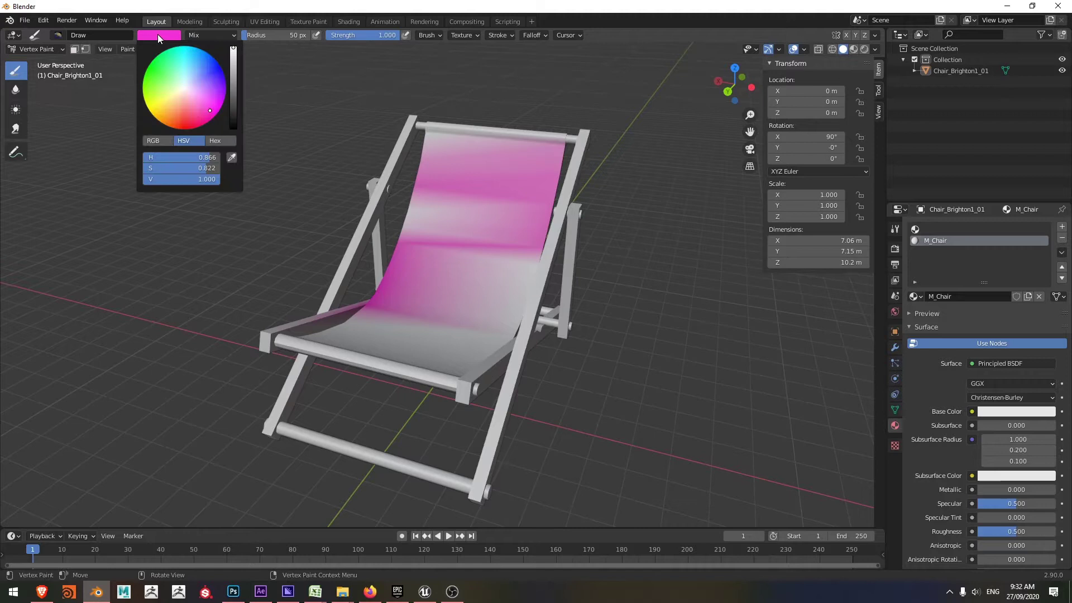
pyautogui.click(210, 157)
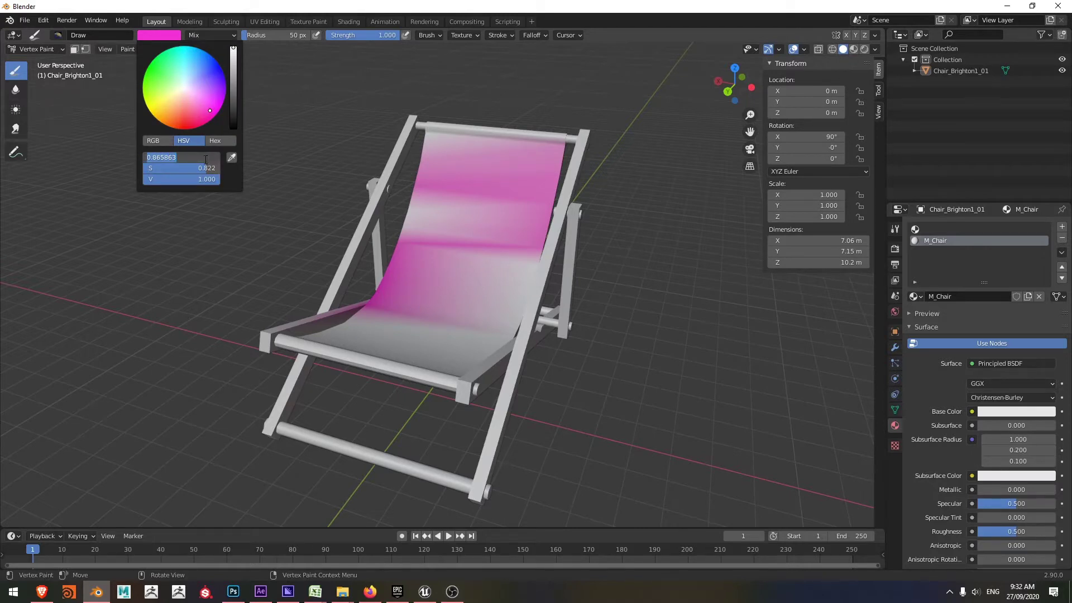
pyautogui.write('0')
pyautogui.press('Return')
pyautogui.click(203, 167)
pyautogui.write('000')
pyautogui.press('Return')
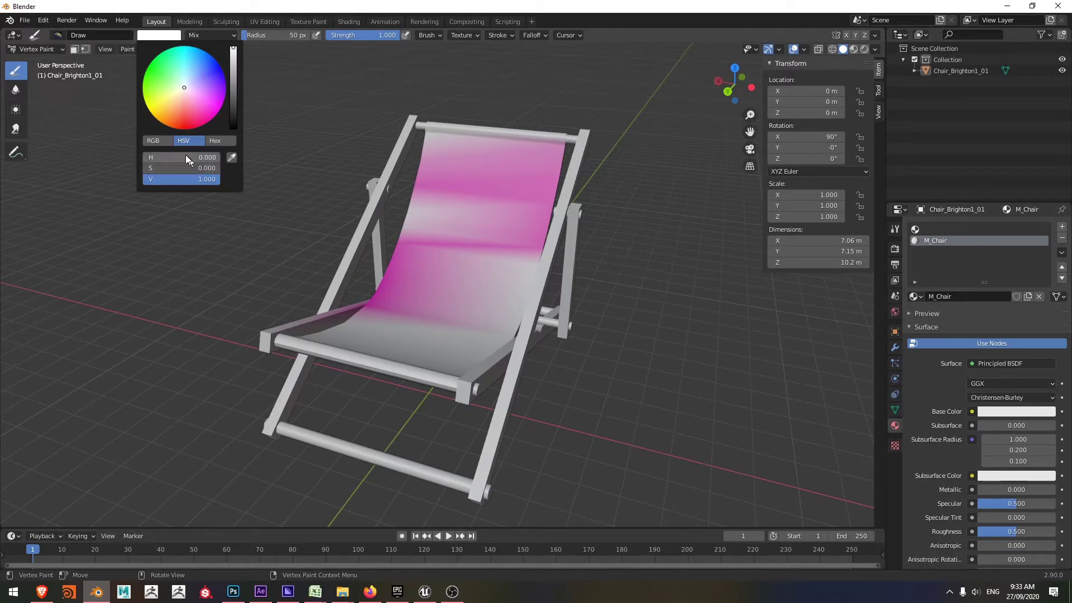
pyautogui.click(128, 48)
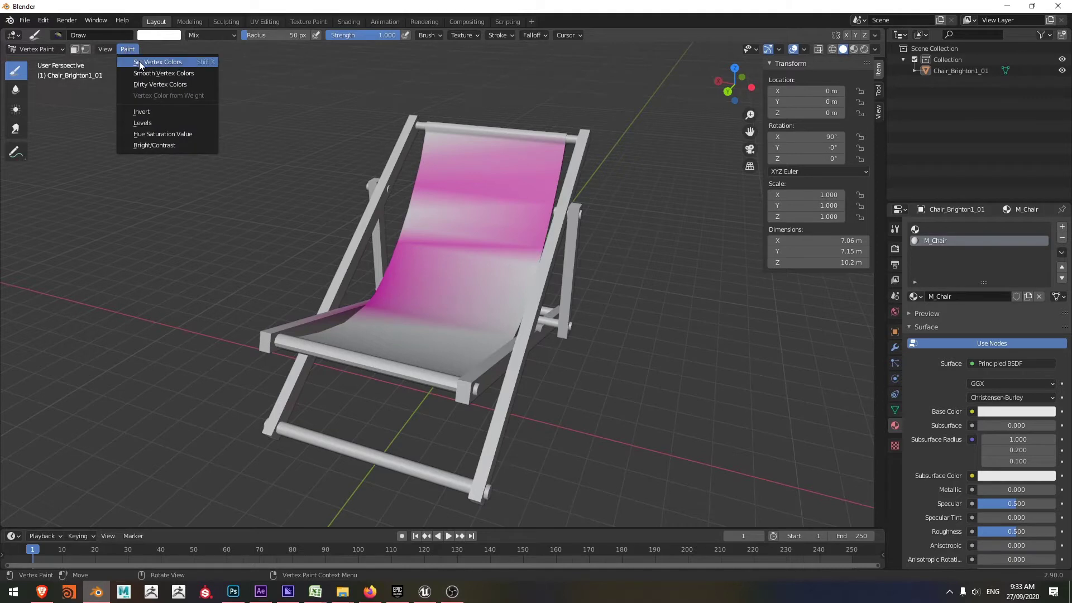
pyautogui.click(139, 60)
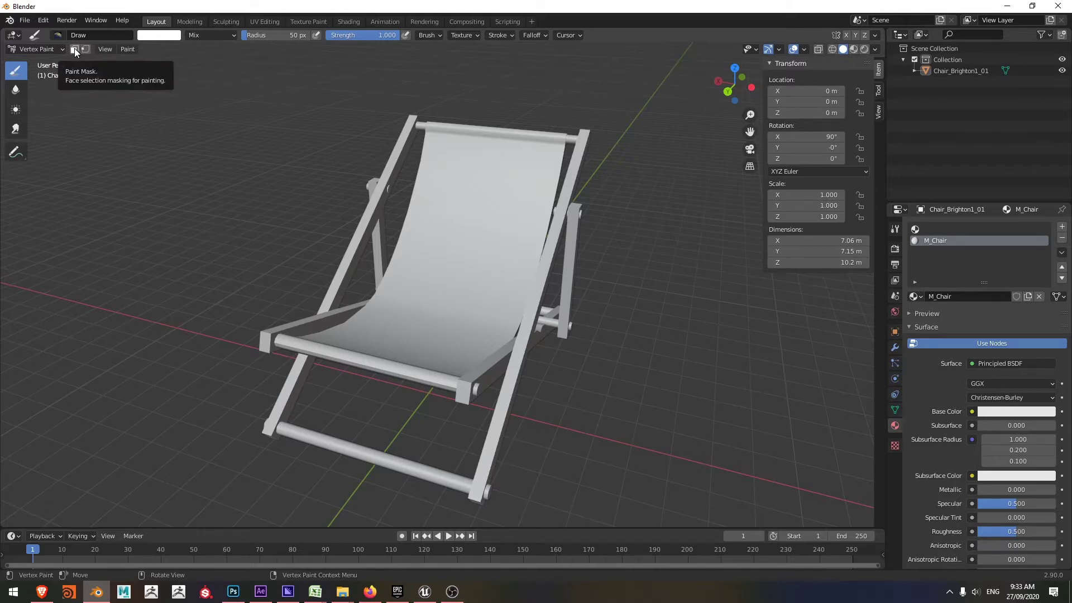
# Step: Enter Edit Mode and select the sling's face rows from the top down past the seat bend
pyautogui.click(56, 47)
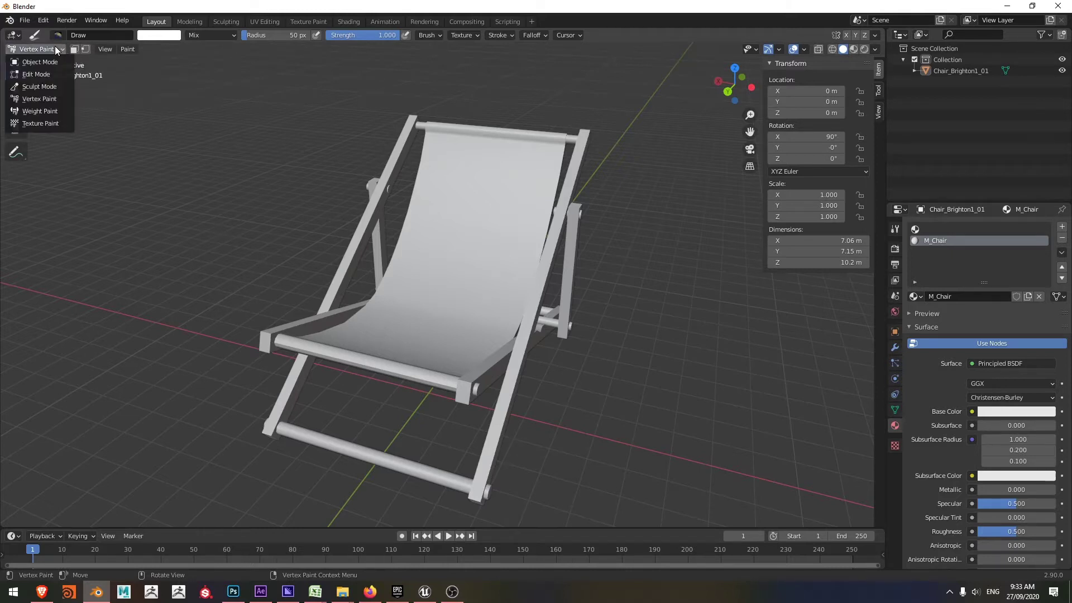
pyautogui.click(40, 74)
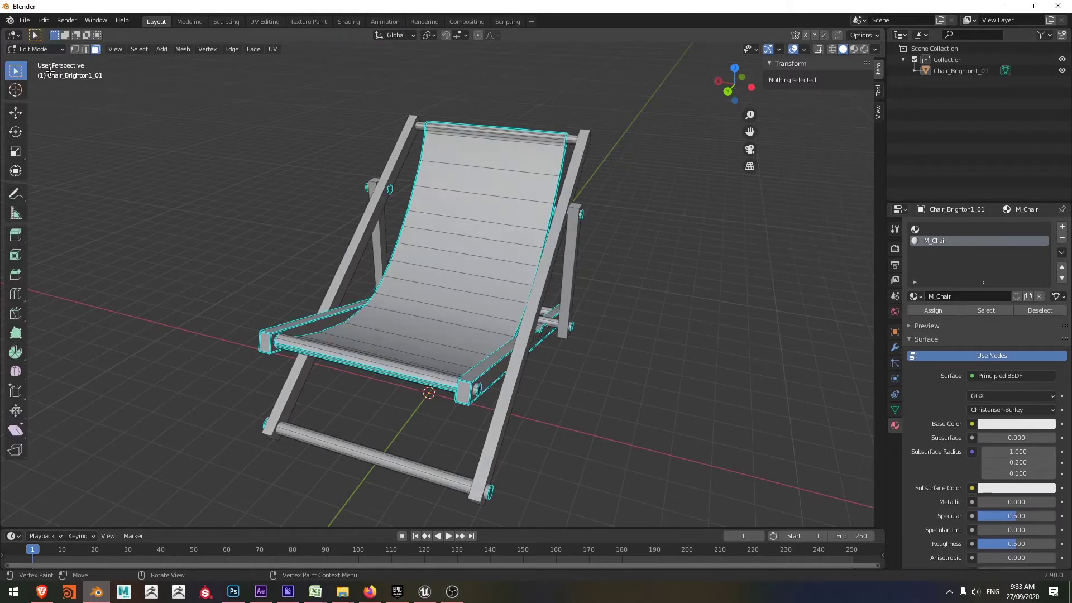
pyautogui.click(489, 210)
pyautogui.keyDown('ctrl'); pyautogui.click(485, 230); pyautogui.keyUp('ctrl')
pyautogui.keyDown('ctrl'); pyautogui.click(481, 248); pyautogui.keyUp('ctrl')
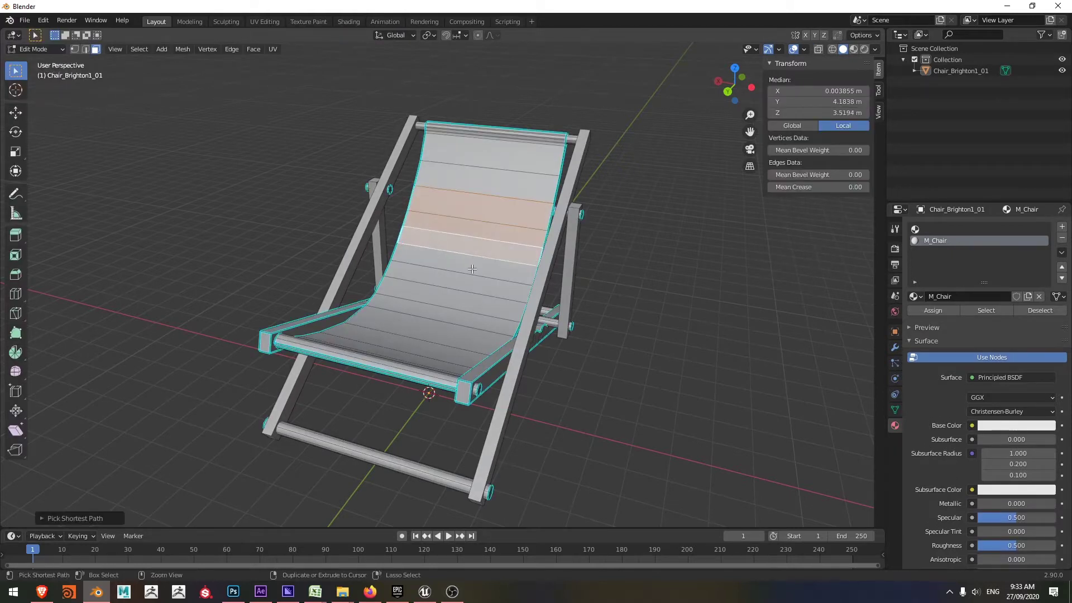
pyautogui.keyDown('ctrl'); pyautogui.click(472, 269); pyautogui.keyUp('ctrl')
pyautogui.keyDown('ctrl'); pyautogui.click(471, 286); pyautogui.keyUp('ctrl')
pyautogui.keyDown('ctrl'); pyautogui.click(466, 301); pyautogui.keyUp('ctrl')
pyautogui.keyDown('ctrl'); pyautogui.click(453, 317); pyautogui.keyUp('ctrl')
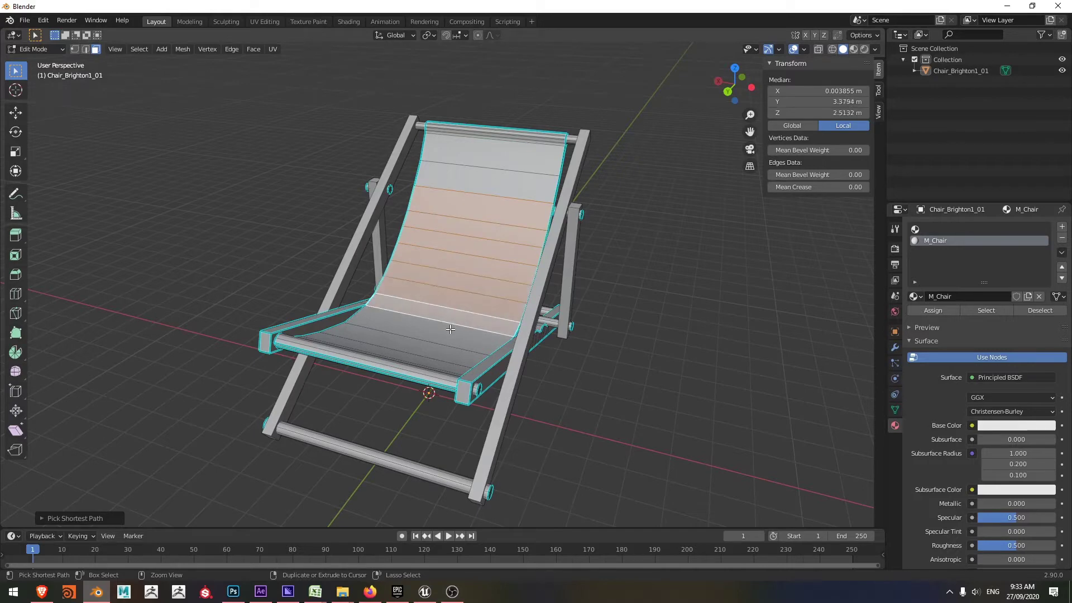
pyautogui.keyDown('ctrl'); pyautogui.click(450, 329); pyautogui.keyUp('ctrl')
# Step: Restore the accidentally cleared seat selection and grow it by one row
pyautogui.moveTo(450, 330); pyautogui.dragTo(550, 219, button='middle')
pyautogui.hotkey('alt', 'a')
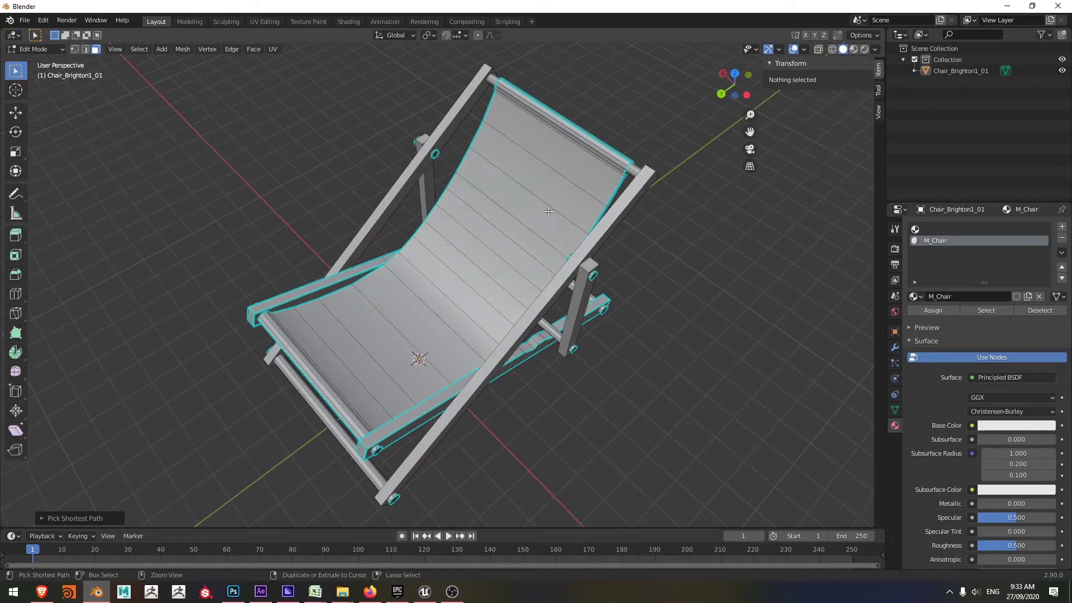
pyautogui.hotkey('ctrl', 'z')
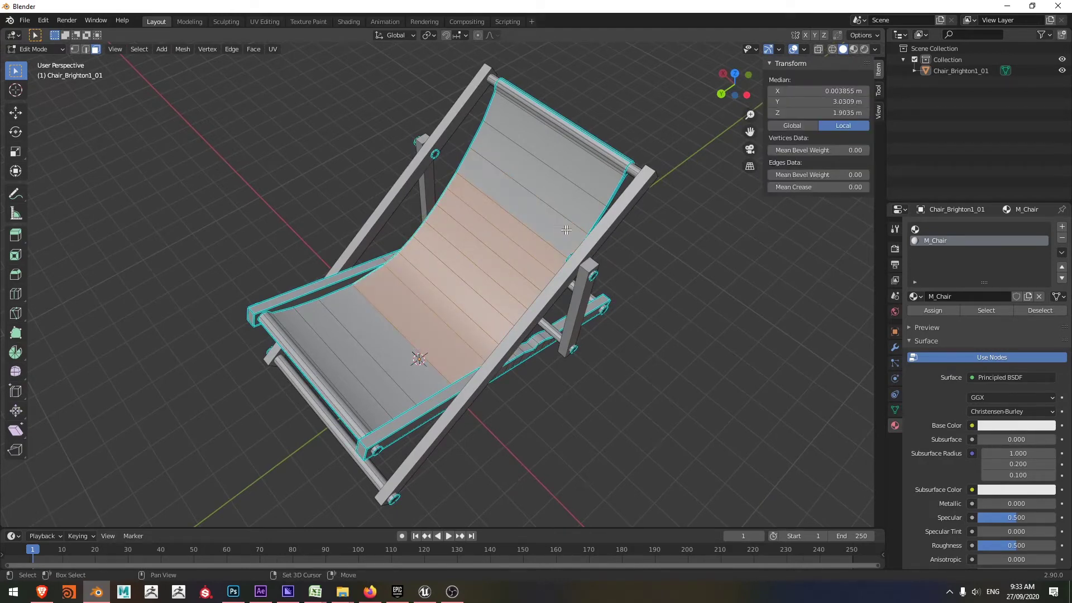
pyautogui.moveTo(627, 258); pyautogui.dragTo(640, 240, button='middle')
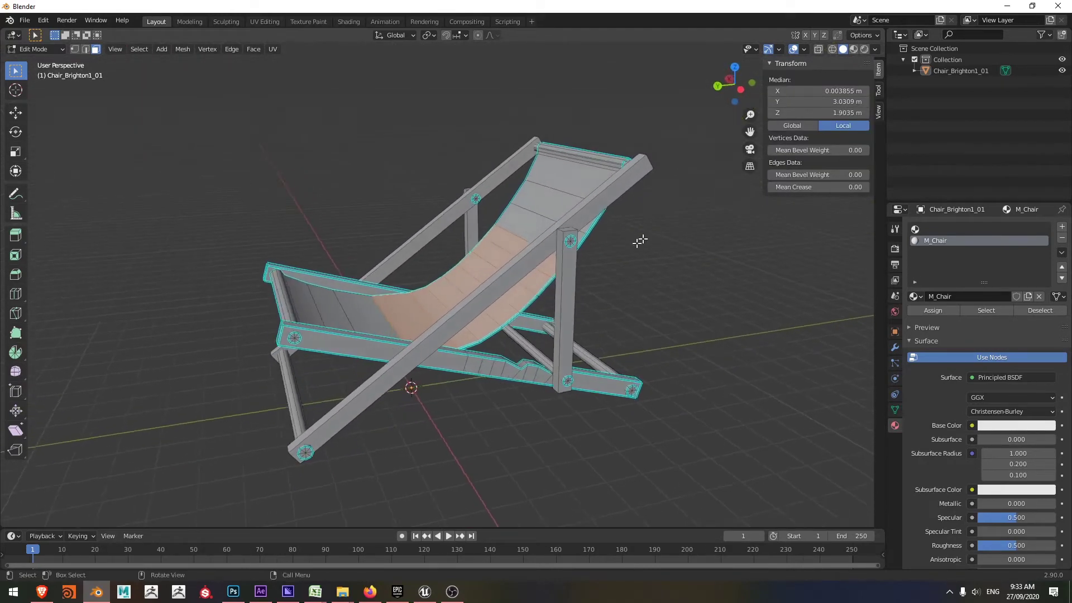
pyautogui.moveTo(540, 290); pyautogui.dragTo(801, 324, button='middle')
pyautogui.press('ctrl')
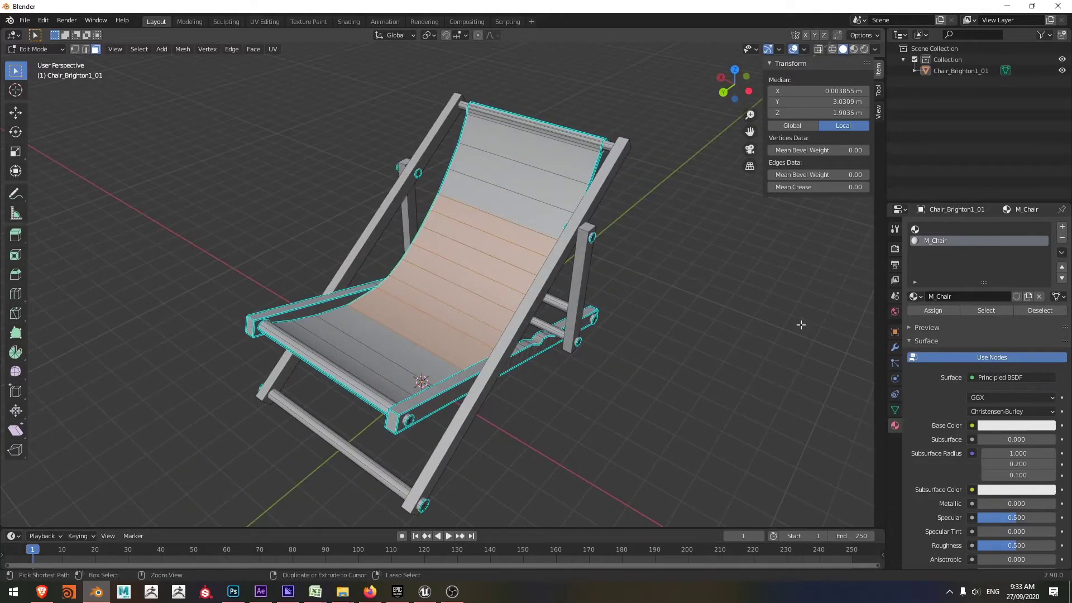
pyautogui.press('ctrl+KP_Add')
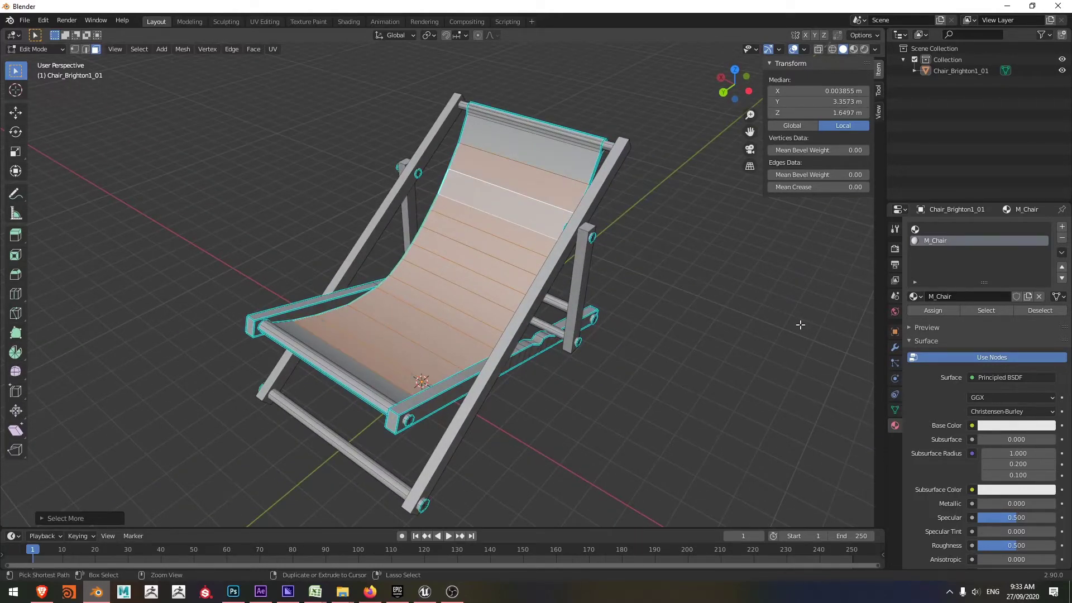
pyautogui.moveTo(738, 328); pyautogui.dragTo(483, 185, button='middle')
pyautogui.moveTo(567, 304); pyautogui.dragTo(656, 273, button='middle')
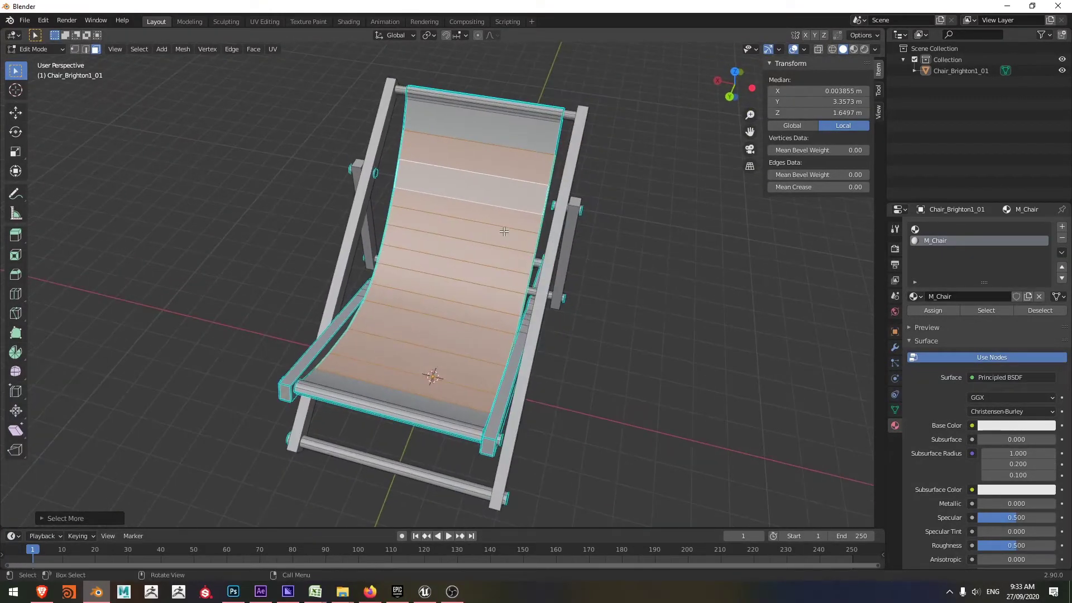
# Step: Switch back to Vertex Paint with the Face Selection paint mask turned on
pyautogui.click(42, 52)
pyautogui.click(44, 102)
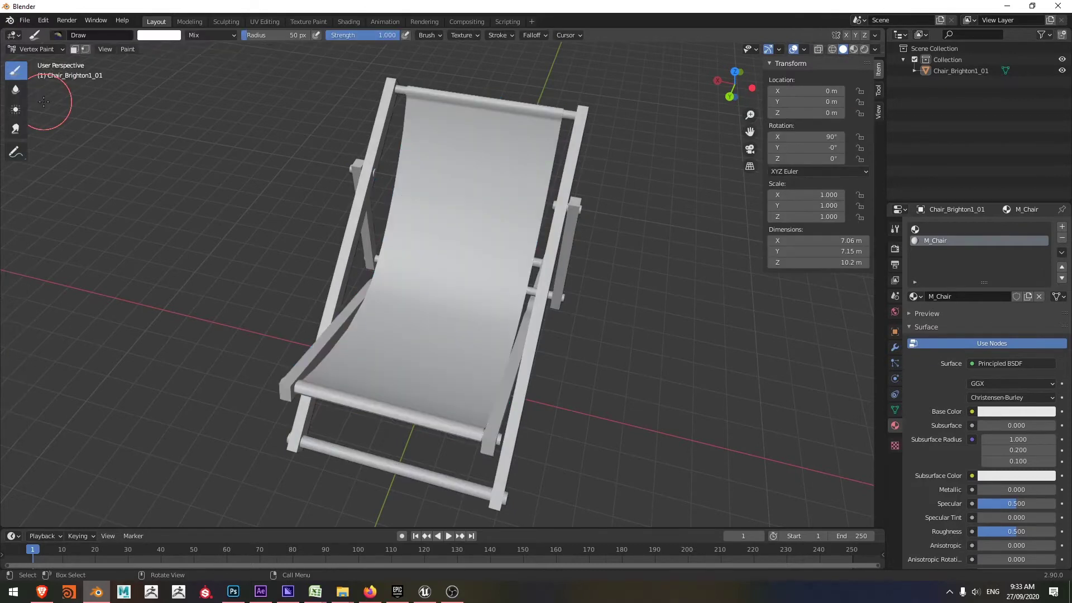
pyautogui.click(74, 52)
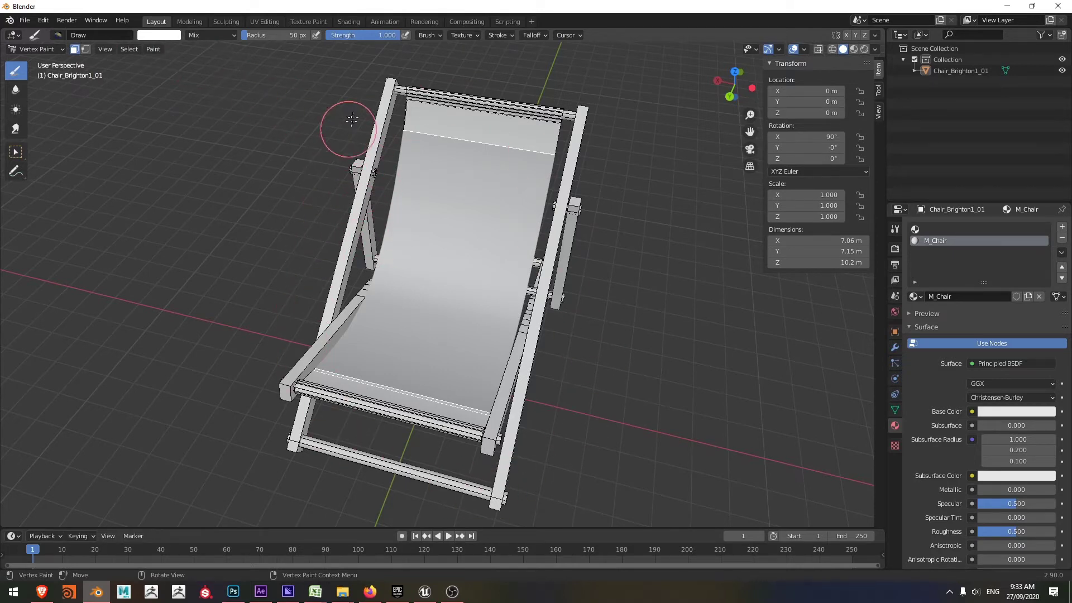
# Step: Set the brush colour to black and paint the upper and middle seat fabric
pyautogui.click(156, 36)
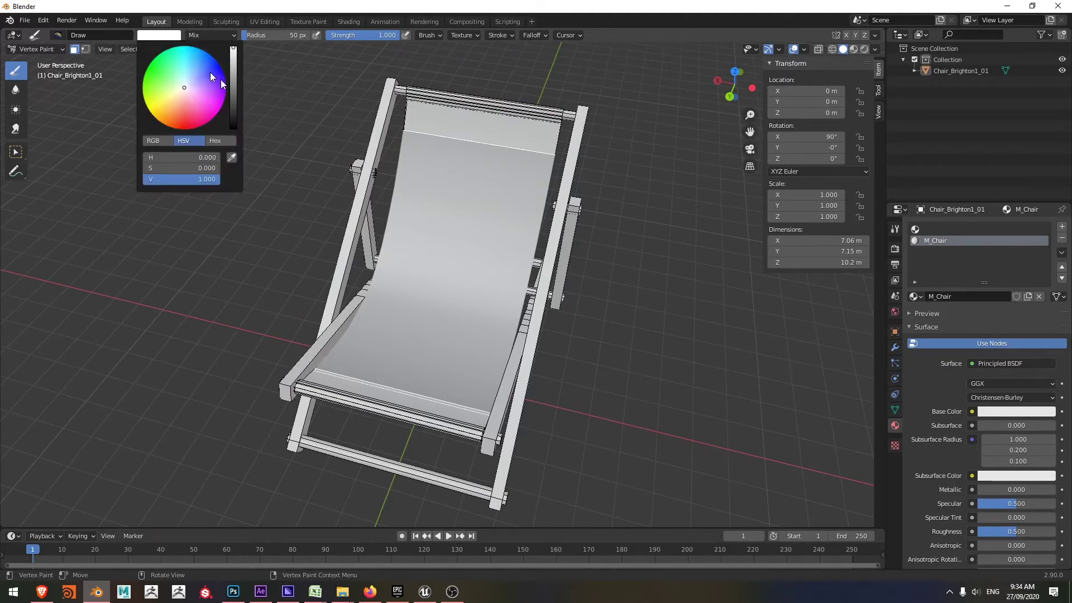
pyautogui.moveTo(234, 122); pyautogui.dragTo(234, 130)
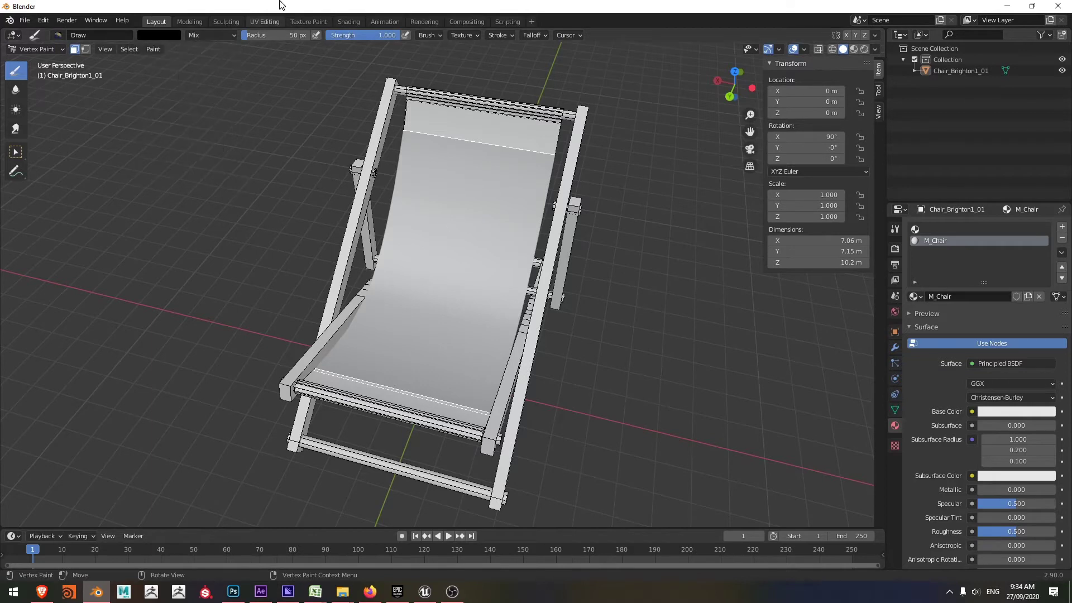
pyautogui.moveTo(431, 211)
pyautogui.mouseDown()
pyautogui.moveTo(397, 186)
pyautogui.moveTo(386, 241)
pyautogui.moveTo(360, 279)
pyautogui.moveTo(366, 300)
pyautogui.mouseUp()
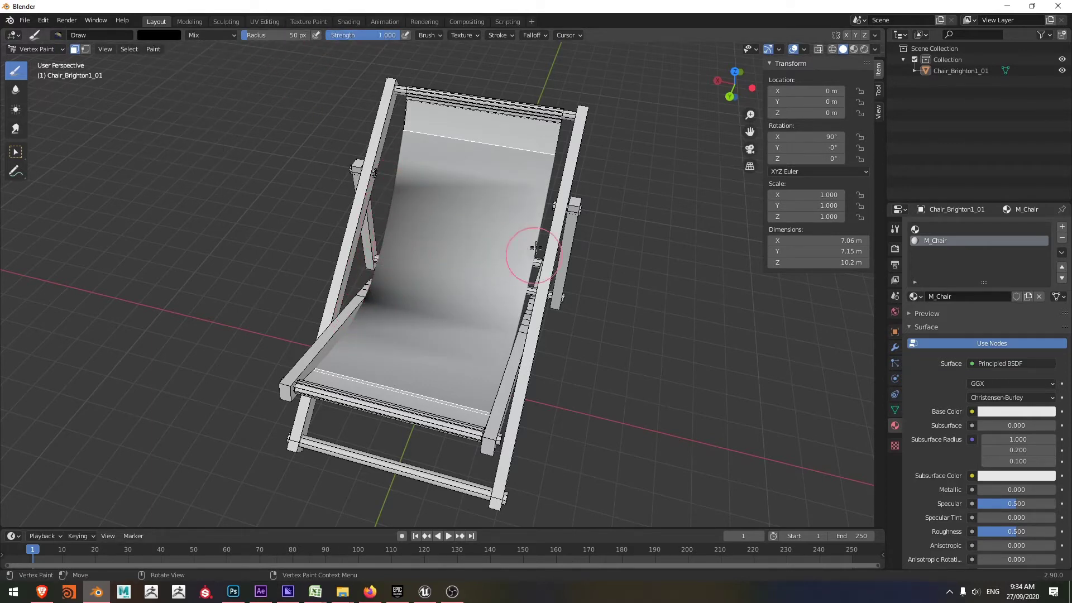
pyautogui.moveTo(536, 249)
pyautogui.mouseDown()
pyautogui.moveTo(547, 214)
pyautogui.moveTo(526, 255)
pyautogui.moveTo(555, 209)
pyautogui.moveTo(525, 317)
pyautogui.moveTo(493, 329)
pyautogui.moveTo(508, 332)
pyautogui.moveTo(517, 362)
pyautogui.moveTo(565, 237)
pyautogui.mouseUp()
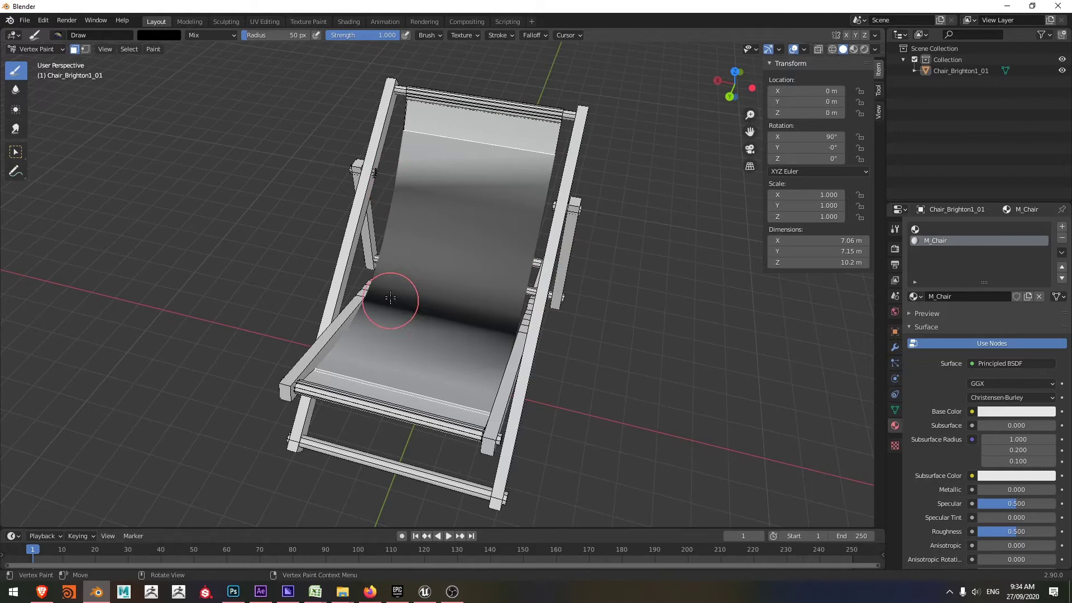
# Step: Darken more of the seat fabric black from other angles, ending on a frontal view
pyautogui.moveTo(390, 318); pyautogui.dragTo(497, 274, button='middle')
pyautogui.moveTo(497, 274); pyautogui.dragTo(512, 258)
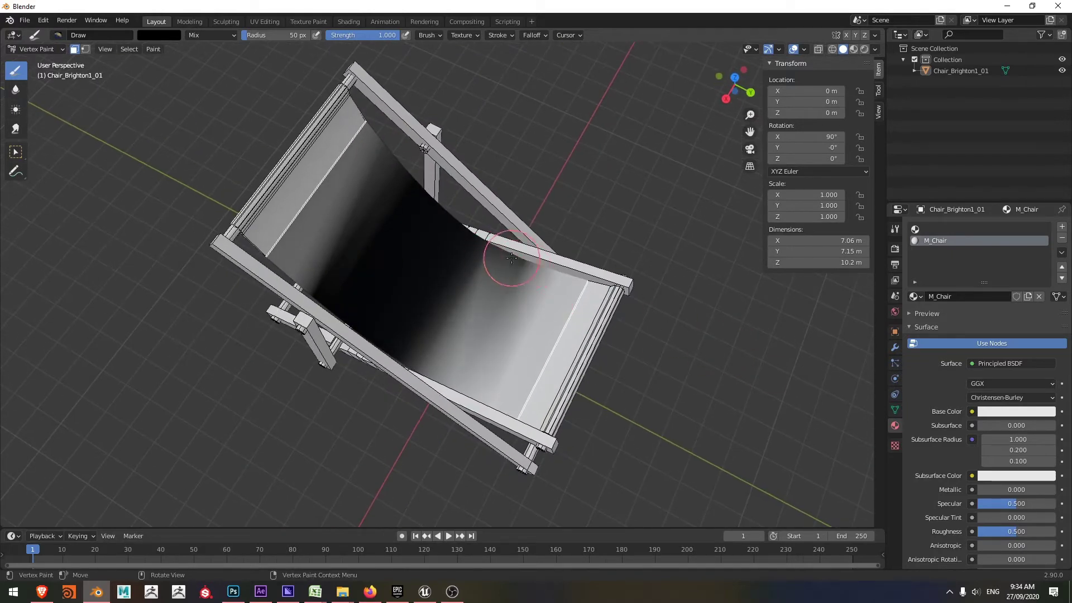
pyautogui.moveTo(502, 252); pyautogui.dragTo(419, 271, button='middle')
pyautogui.moveTo(419, 270); pyautogui.dragTo(431, 156)
pyautogui.moveTo(431, 155); pyautogui.dragTo(606, 227, button='middle')
pyautogui.moveTo(606, 227)
pyautogui.mouseDown()
pyautogui.moveTo(383, 263)
pyautogui.moveTo(391, 283)
pyautogui.mouseUp()
pyautogui.moveTo(390, 282); pyautogui.dragTo(526, 246, button='middle')
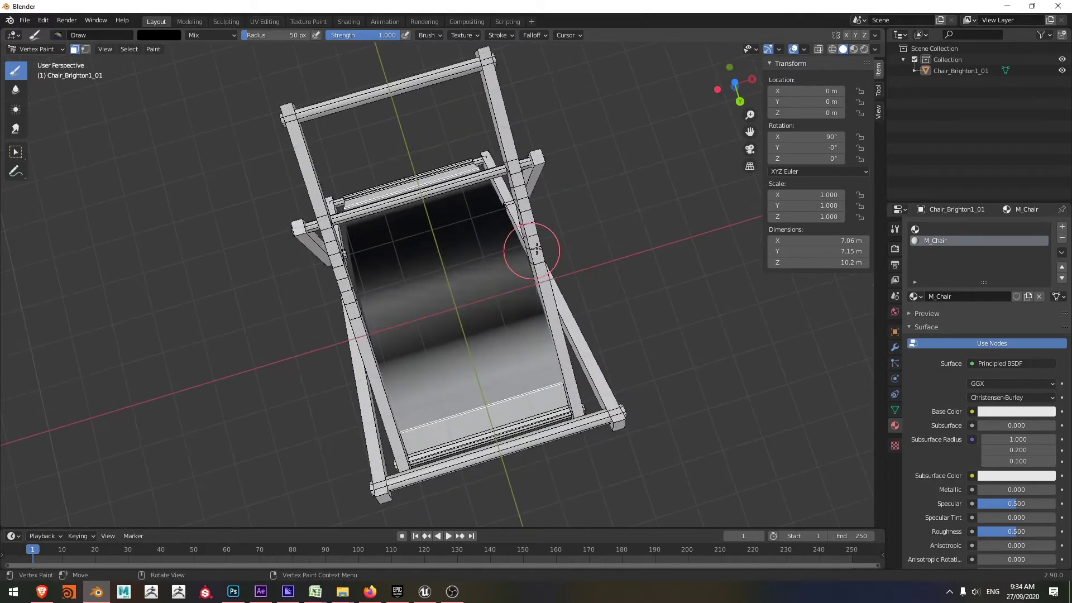
pyautogui.moveTo(339, 302); pyautogui.dragTo(443, 210, button='middle')
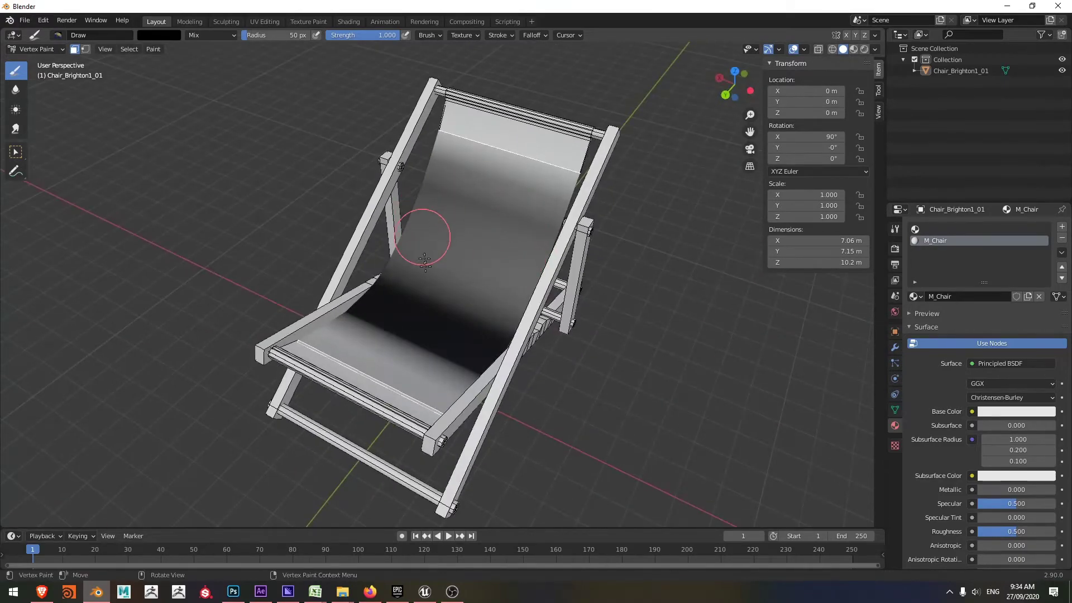
pyautogui.moveTo(248, 198)
pyautogui.mouseDown(button='middle')
pyautogui.moveTo(237, 189)
pyautogui.moveTo(290, 214)
pyautogui.moveTo(240, 247)
pyautogui.mouseUp(button='middle')
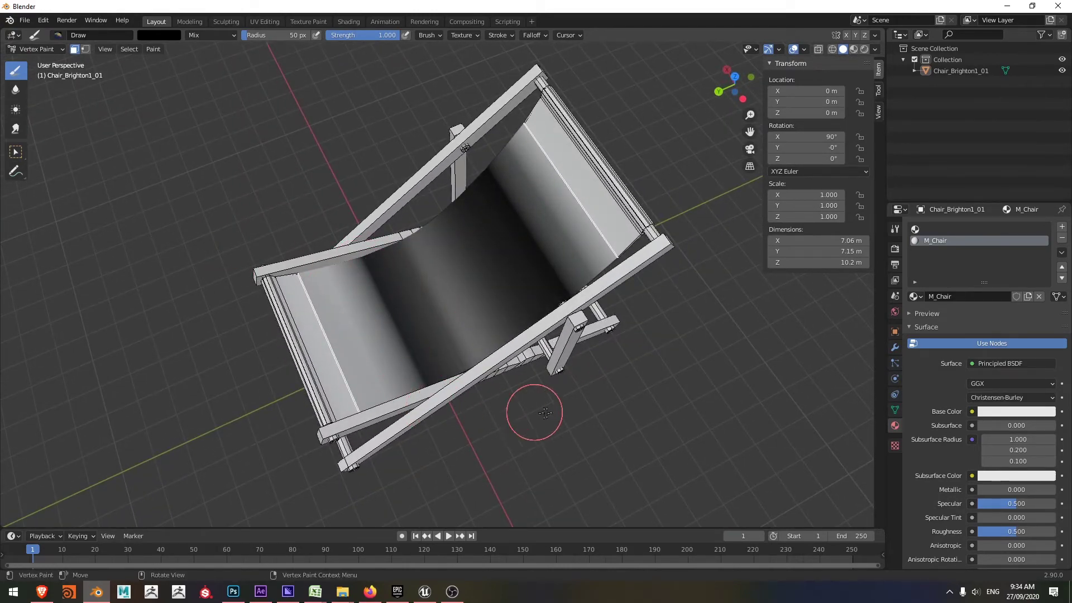
pyautogui.moveTo(532, 411); pyautogui.dragTo(586, 345, button='middle')
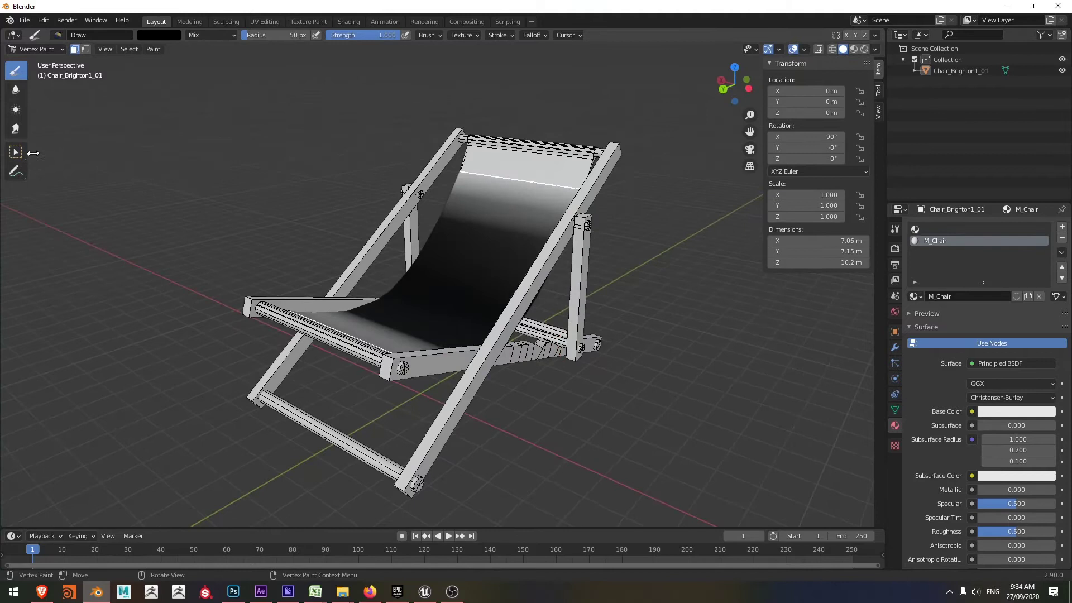
# Step: Return to Object Mode and select the chair object
pyautogui.click(37, 50)
pyautogui.click(44, 61)
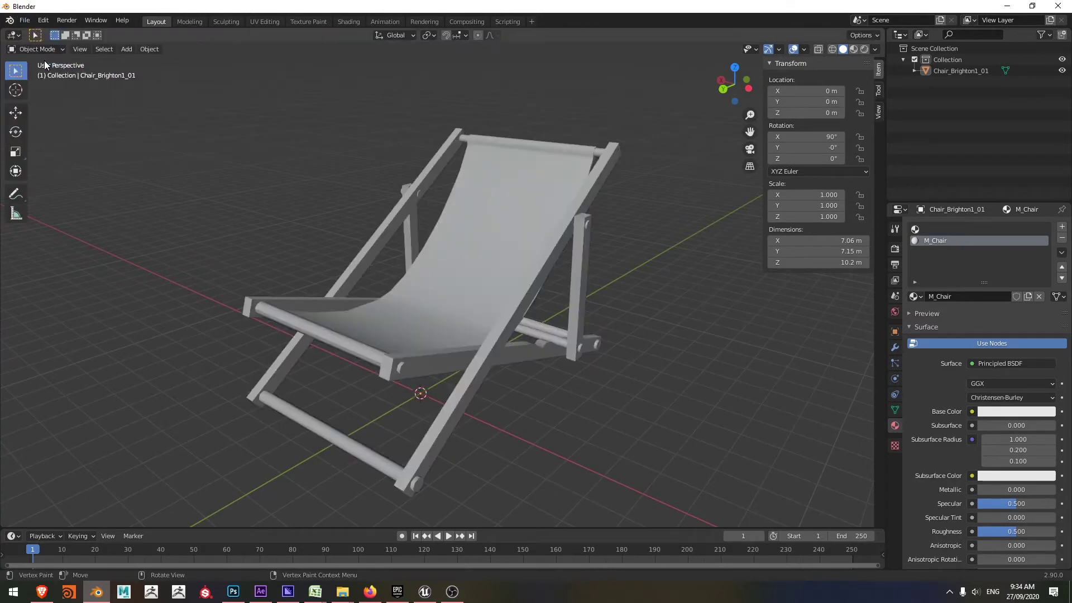
pyautogui.click(24, 20)
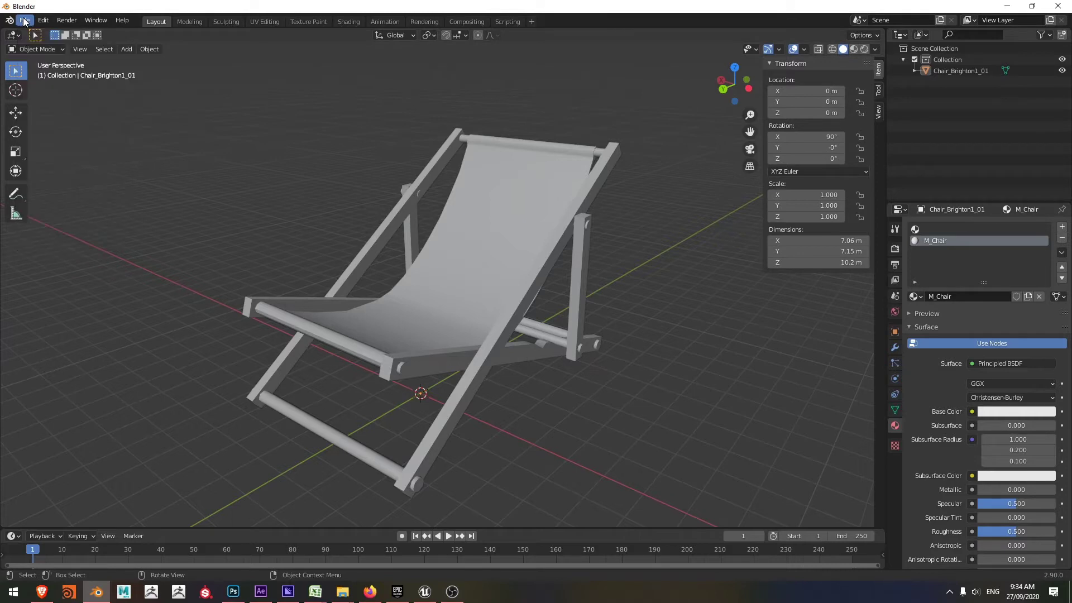
pyautogui.click(532, 210)
# Step: Export the chair as FBX named Chair.fbx, checking the Geometry settings
pyautogui.click(24, 21)
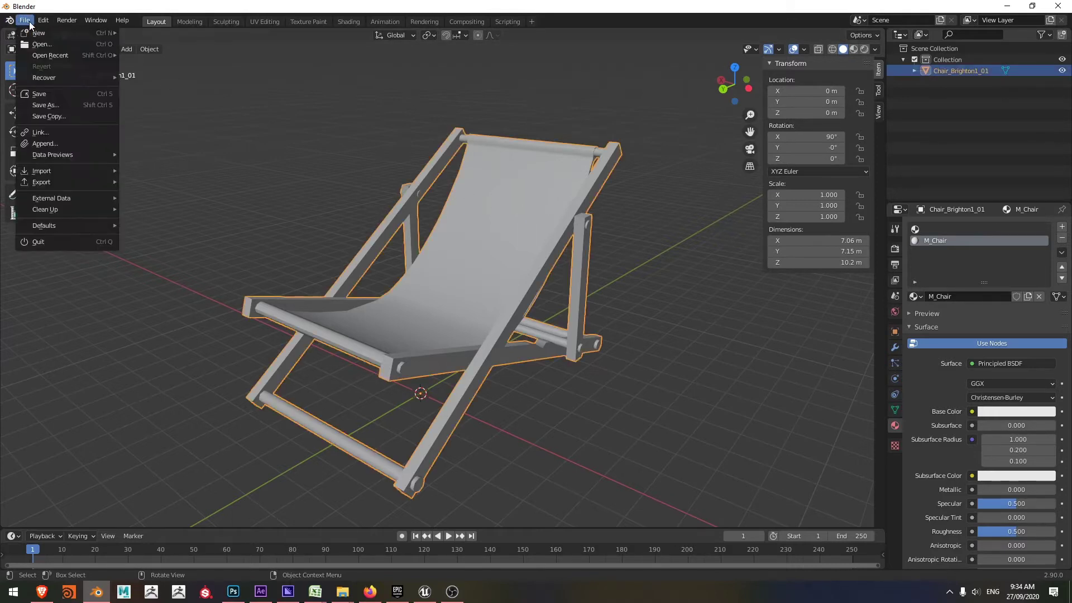
pyautogui.moveTo(49, 185)
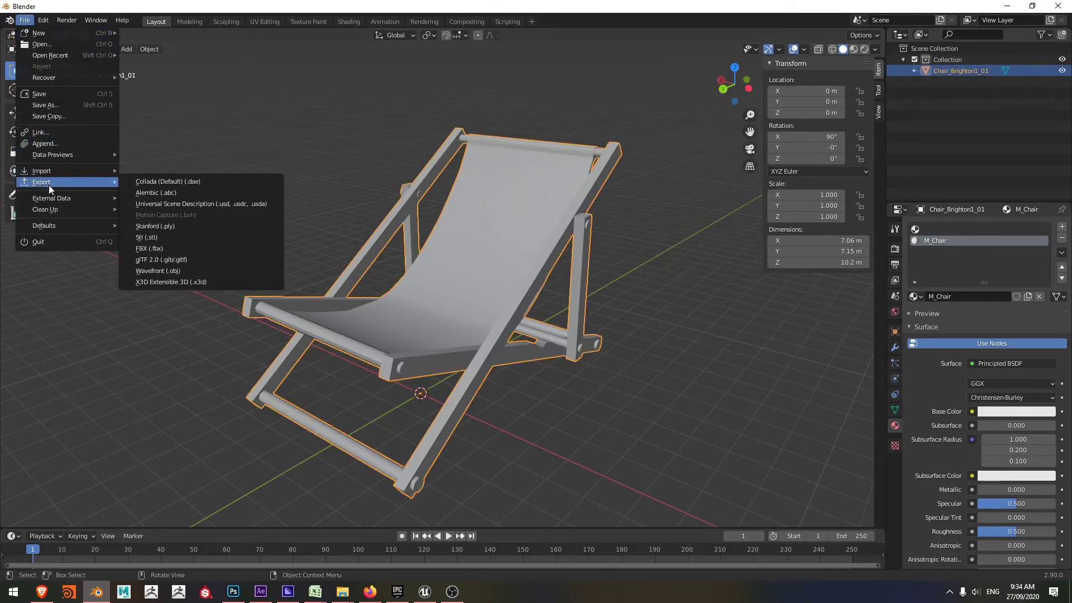
pyautogui.click(194, 248)
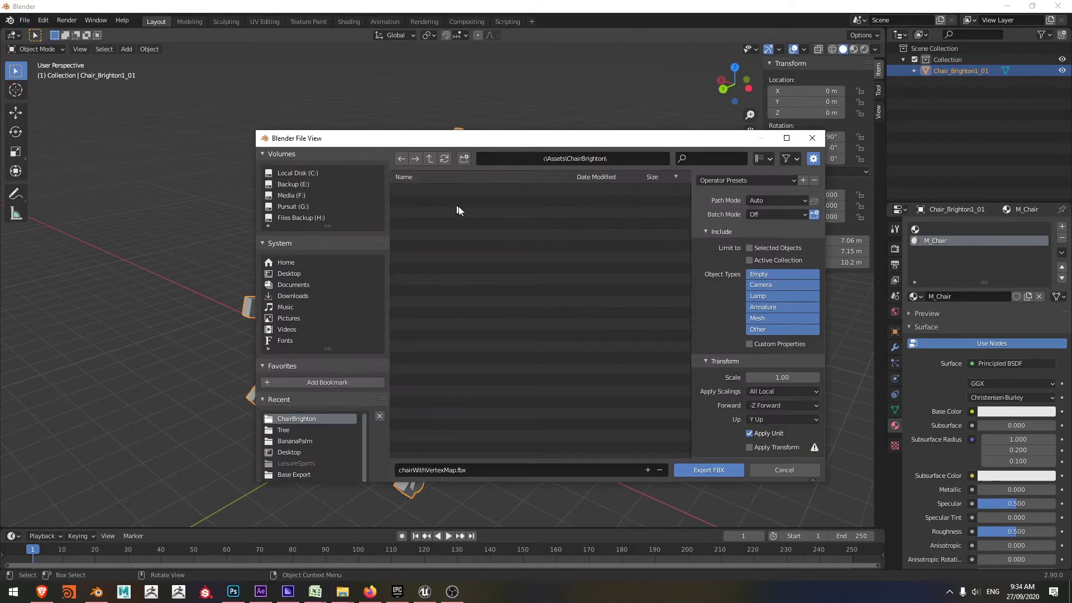
pyautogui.click(454, 467)
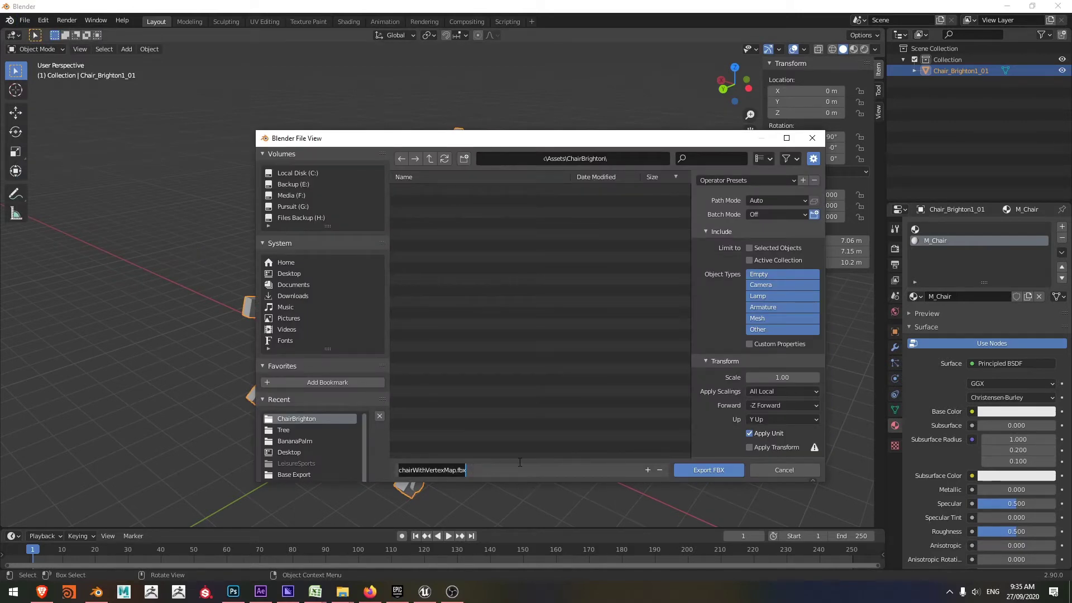
pyautogui.write('Cha')
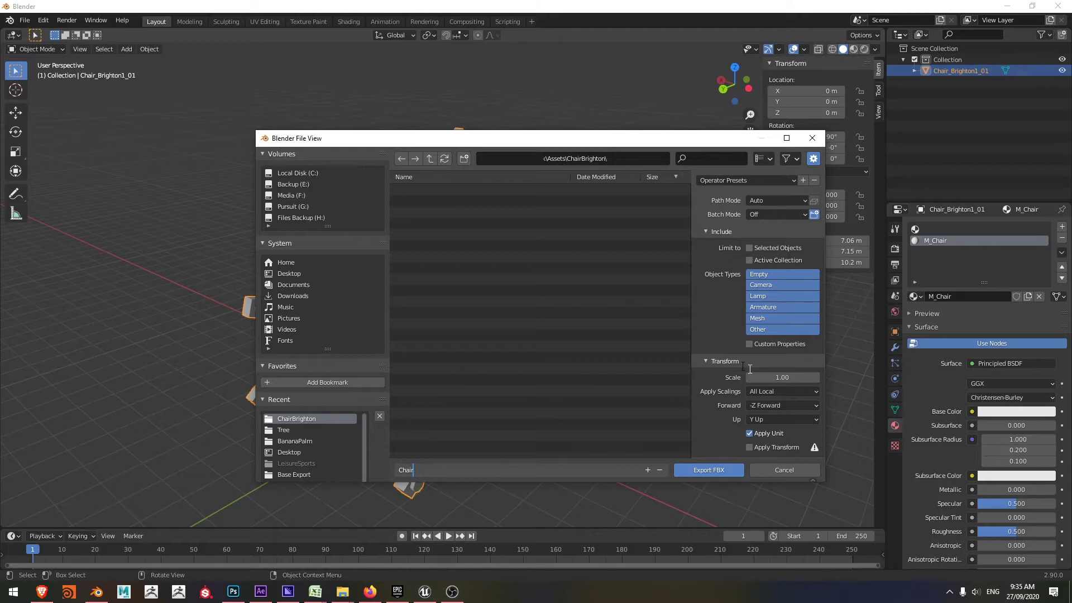
pyautogui.write('ir')
pyautogui.press('Return')
pyautogui.scroll(-2, 721, 411)
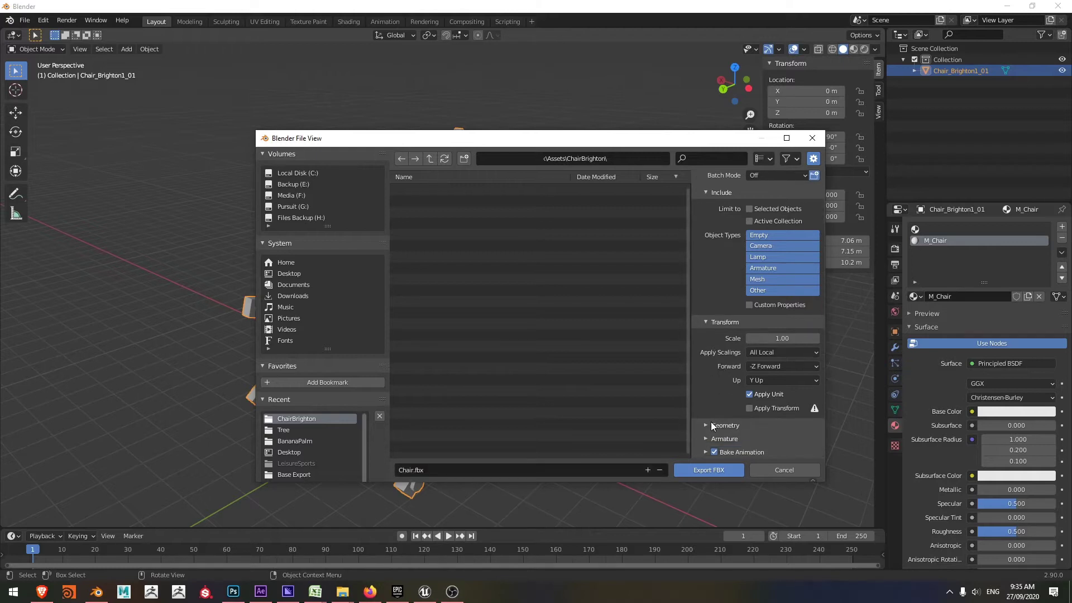
pyautogui.click(711, 425)
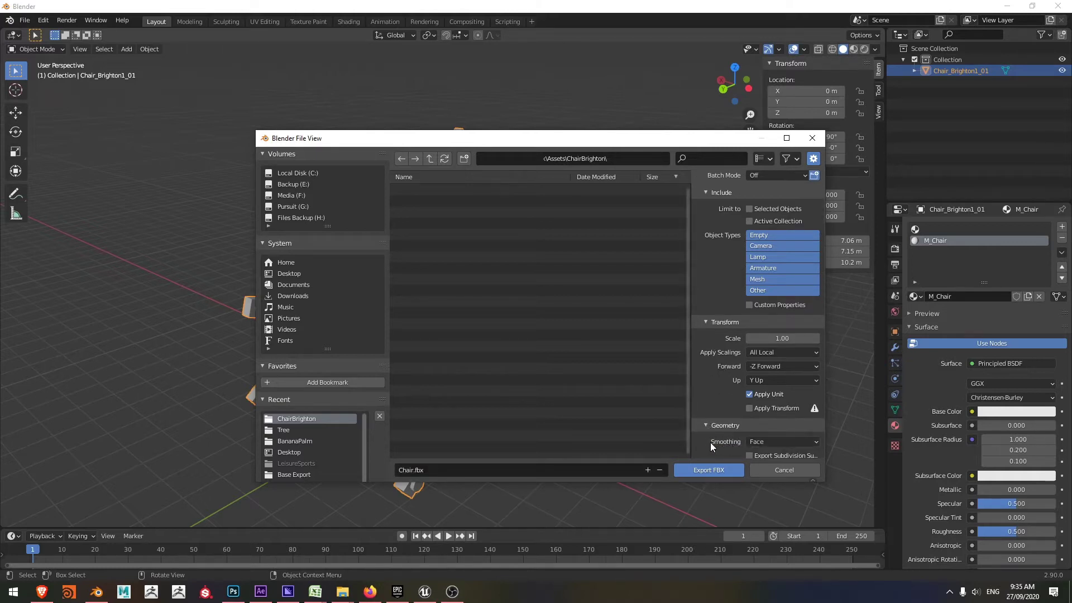
pyautogui.scroll(-2, 753, 442)
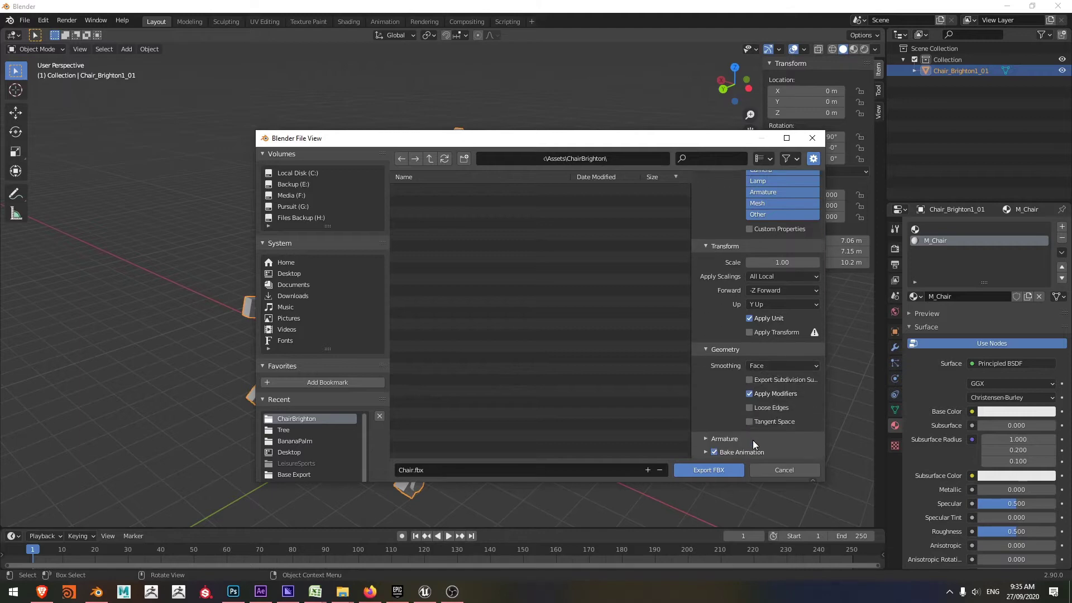
pyautogui.scroll(3, 751, 436)
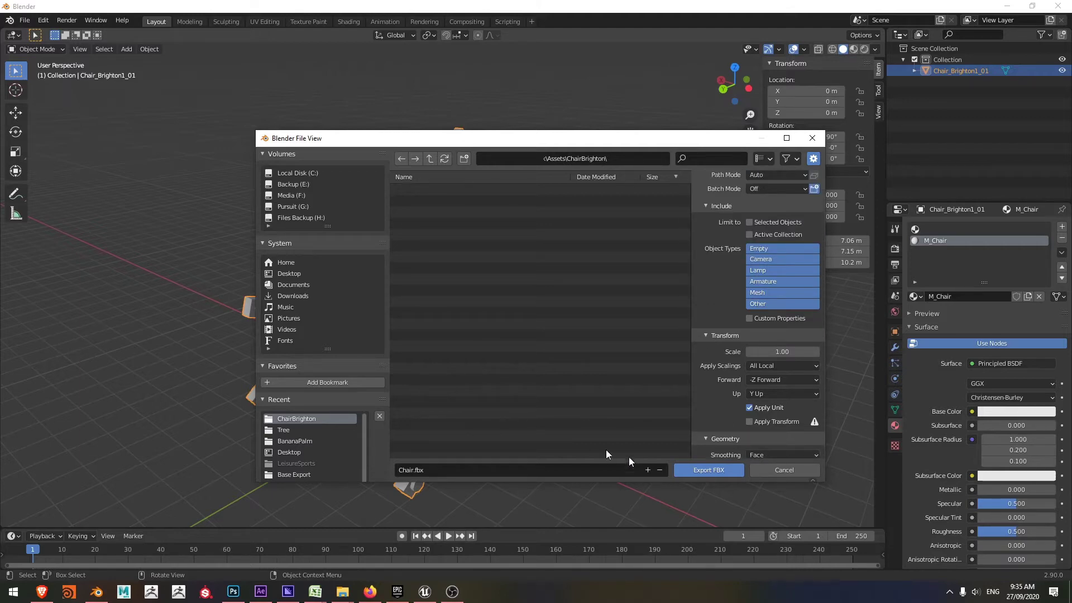
pyautogui.click(712, 472)
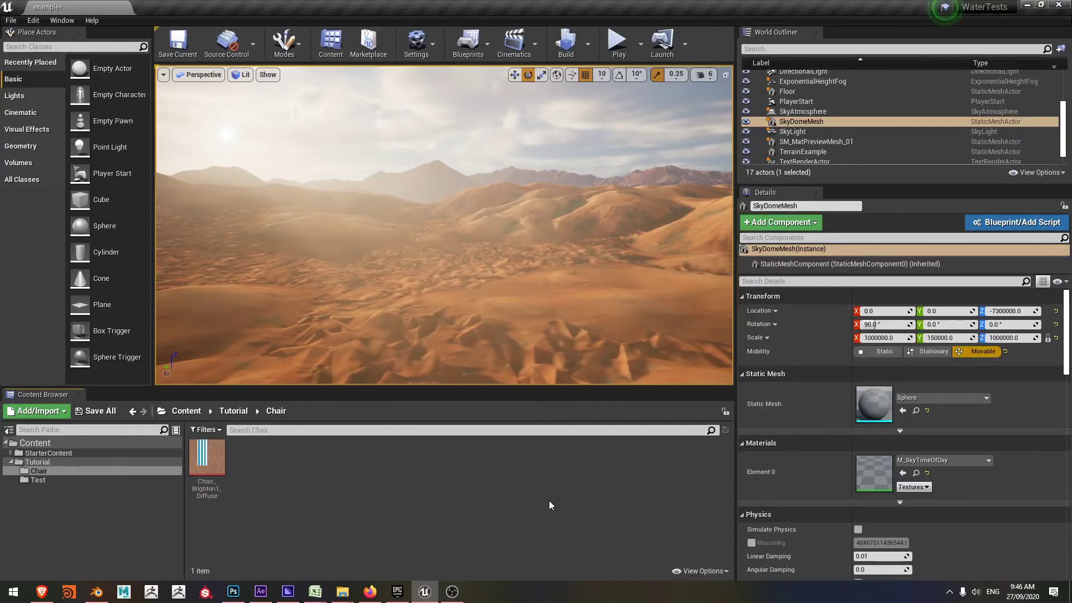
# Step: Import Chair.fbx into the Tutorial/Chair folder
pyautogui.rightClick(493, 467)
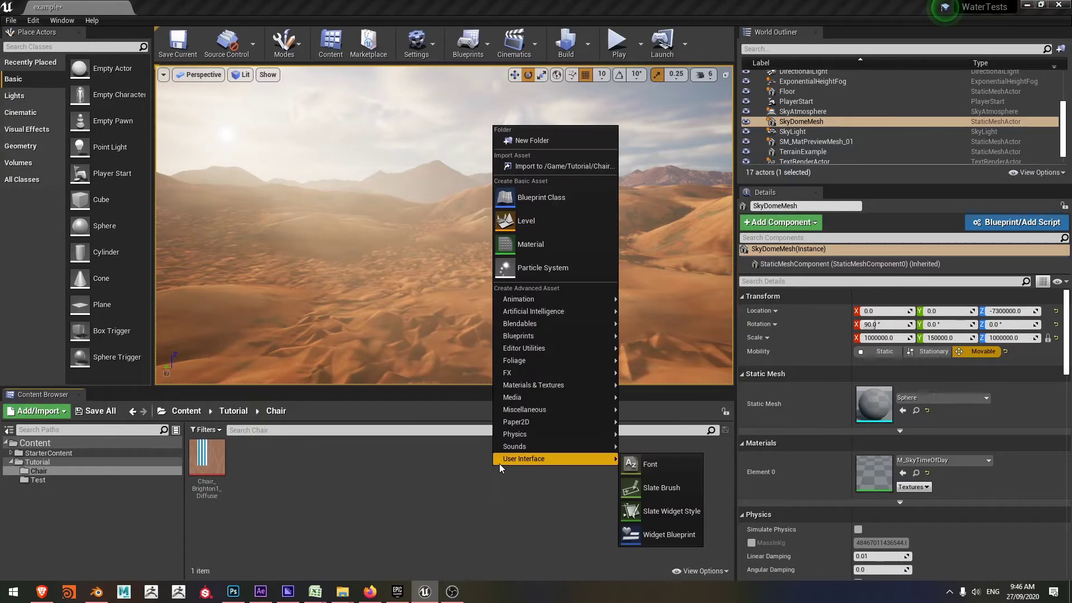
pyautogui.click(540, 166)
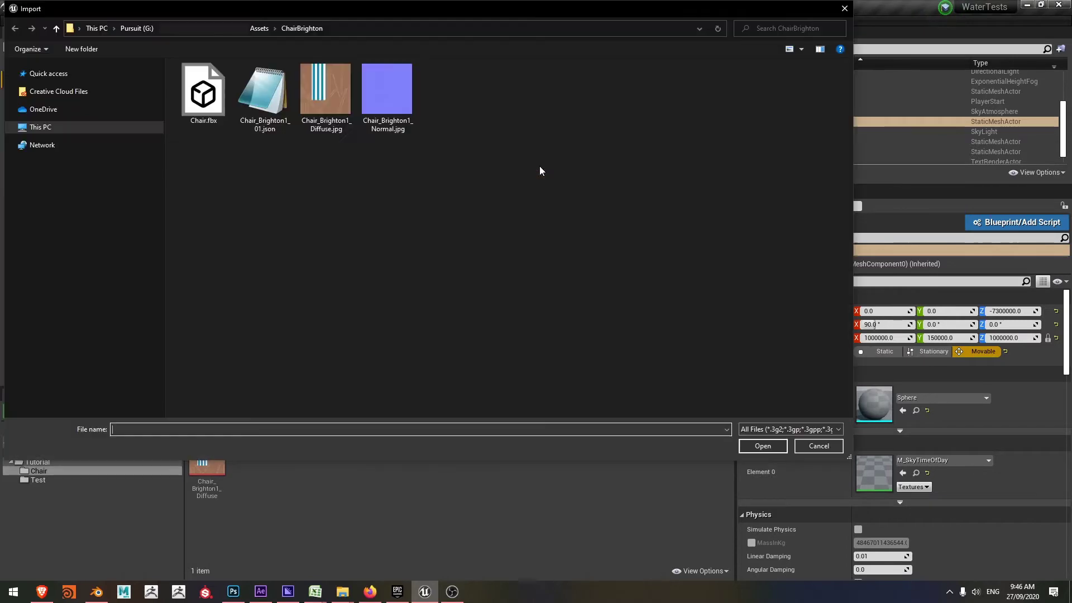
pyautogui.click(203, 94)
pyautogui.click(763, 445)
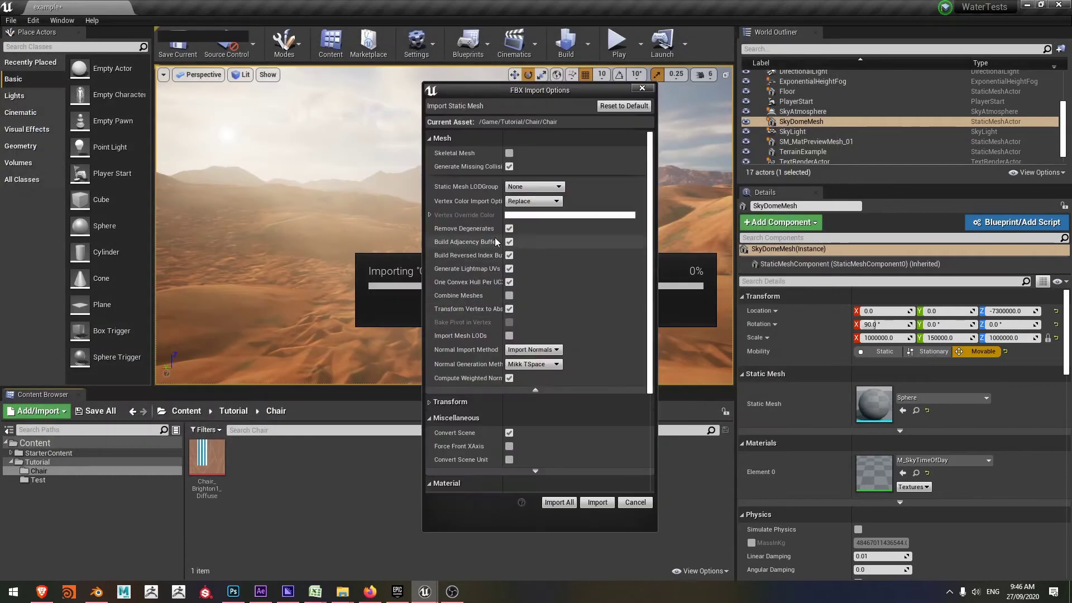
# Step: Set Vertex Color Import to use the FBX's vertex colours, import, and close the Message Log
pyautogui.click(535, 390)
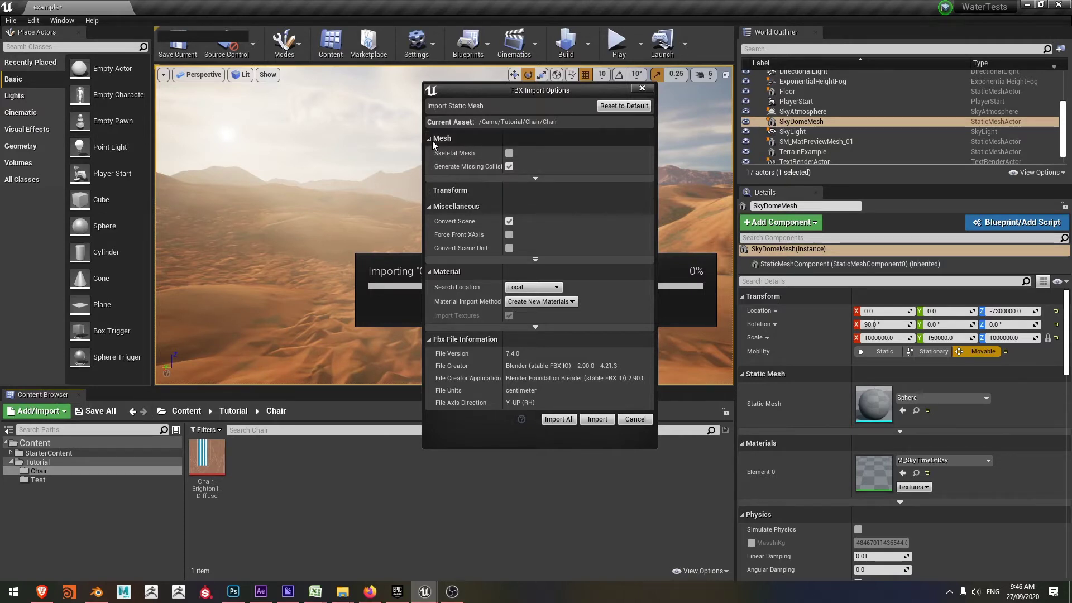
pyautogui.click(535, 178)
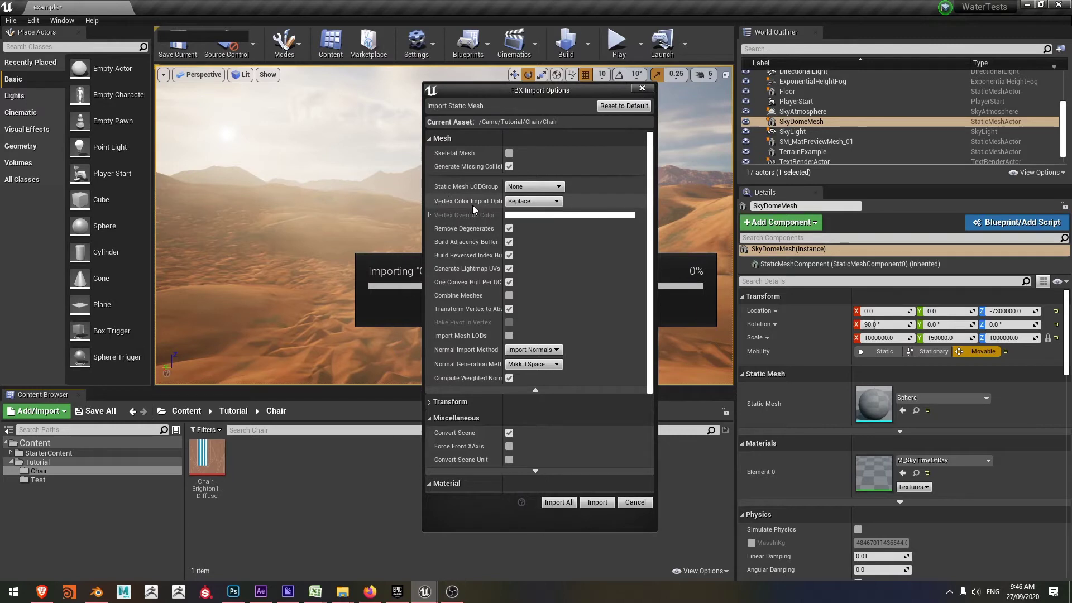
pyautogui.click(514, 203)
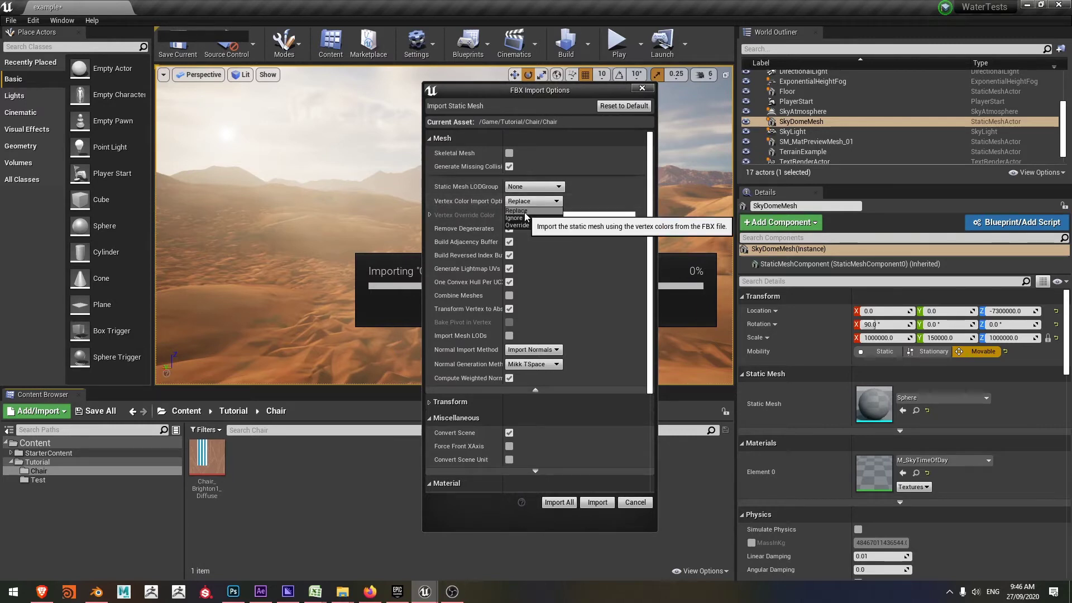
pyautogui.click(526, 218)
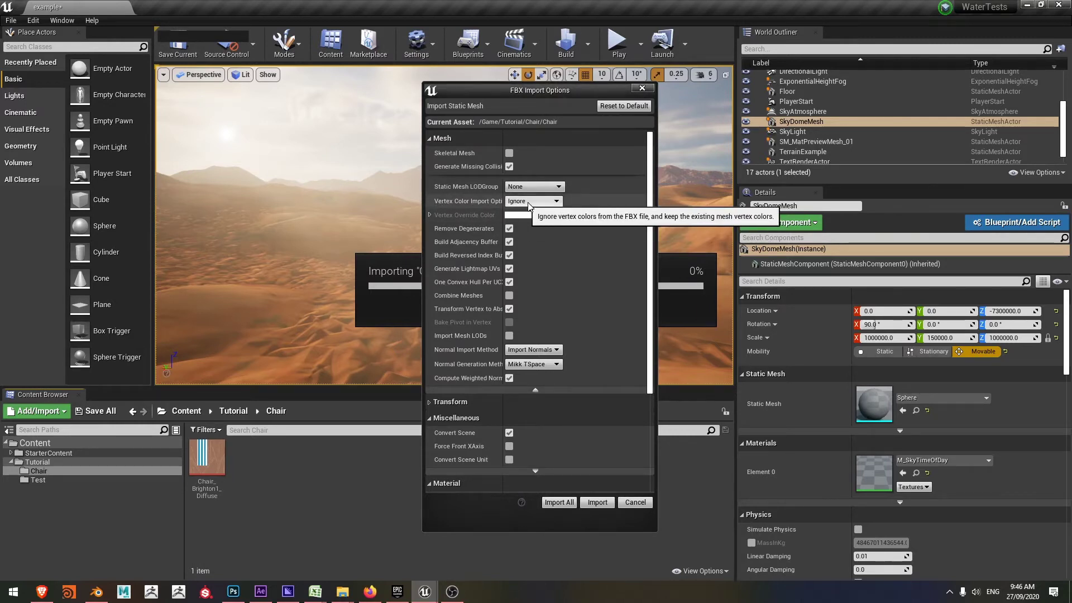
pyautogui.click(540, 202)
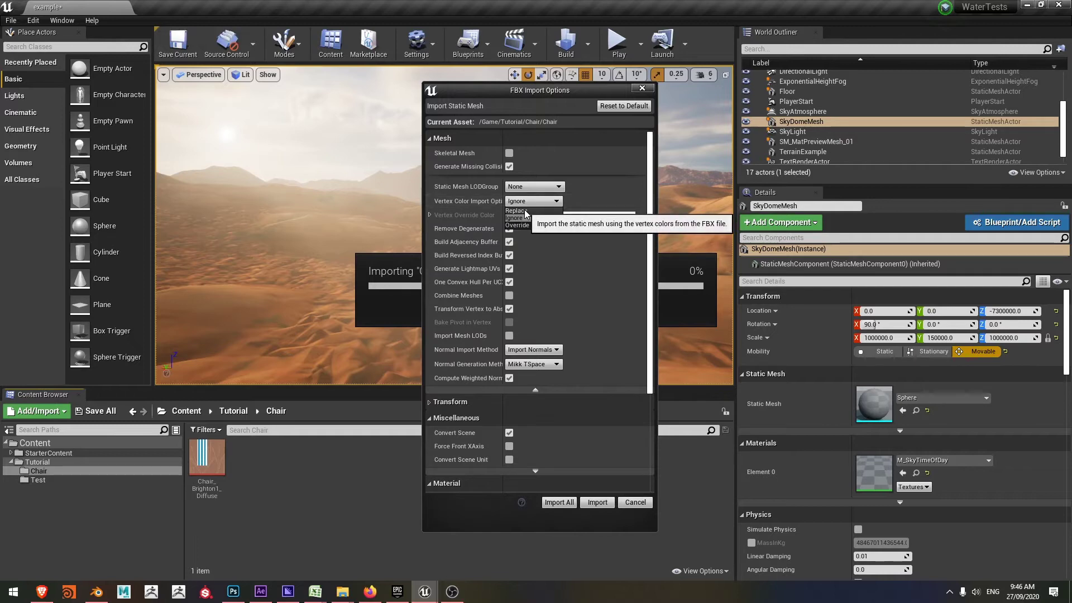
pyautogui.click(526, 211)
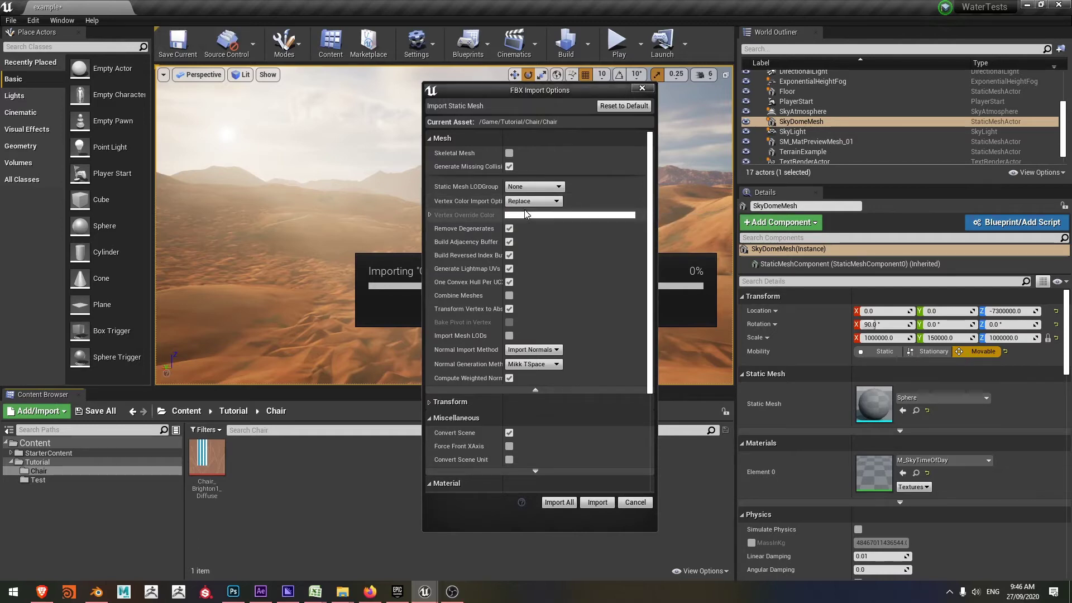
pyautogui.click(602, 502)
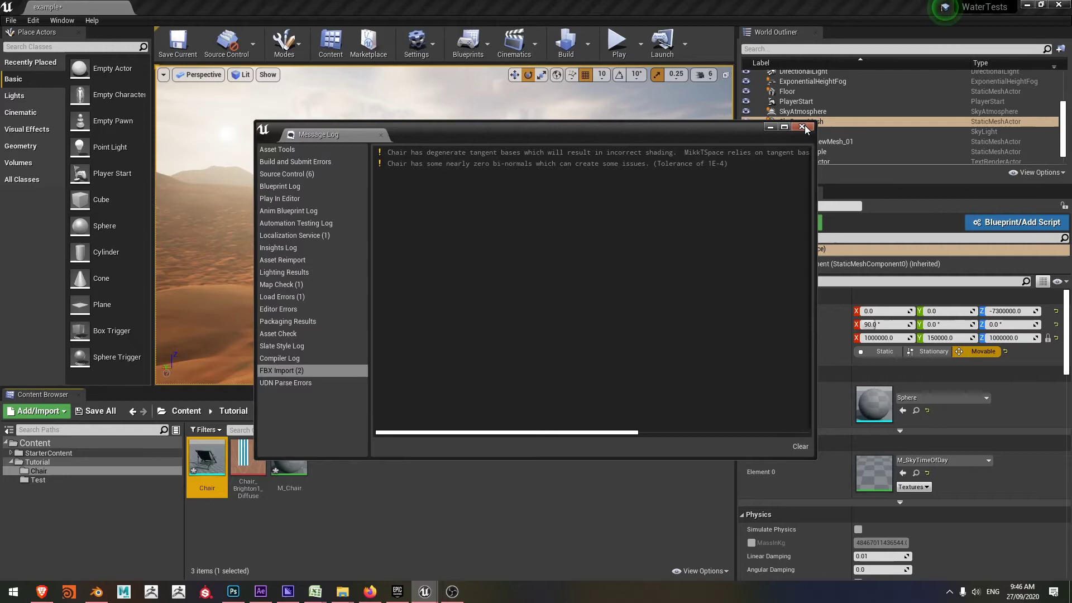
pyautogui.click(802, 128)
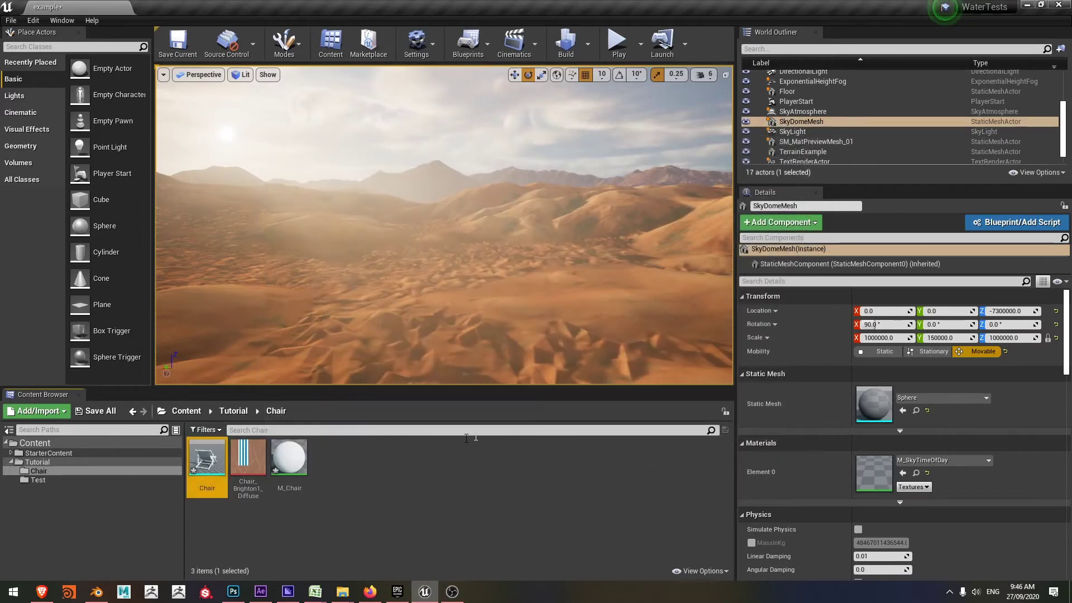
# Step: Open M_Chair in the material editor and delete the Param colour node
pyautogui.doubleClick(298, 463)
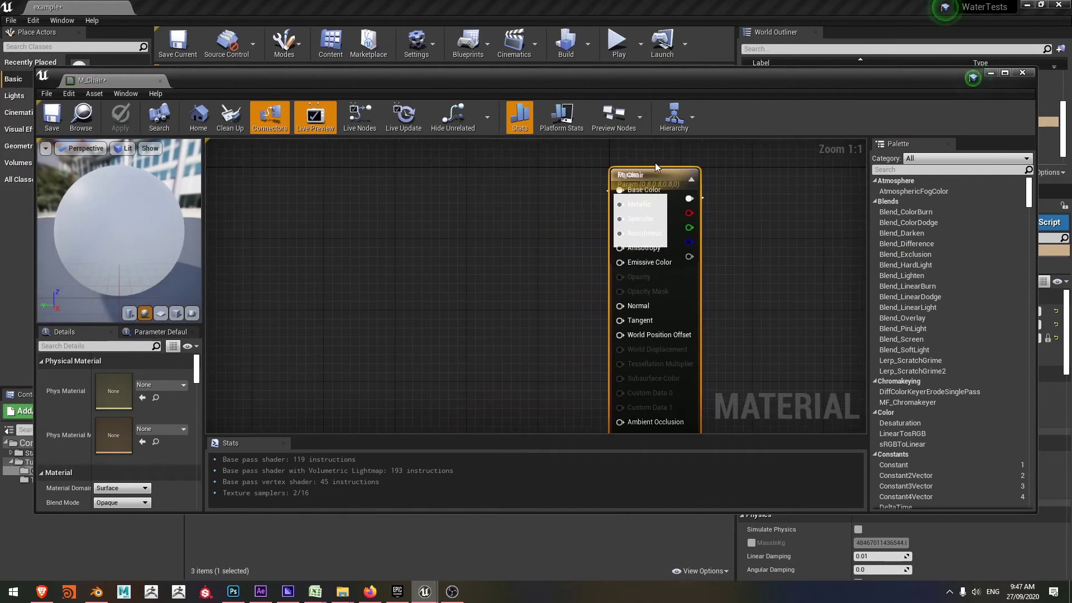
pyautogui.moveTo(662, 176); pyautogui.dragTo(515, 178)
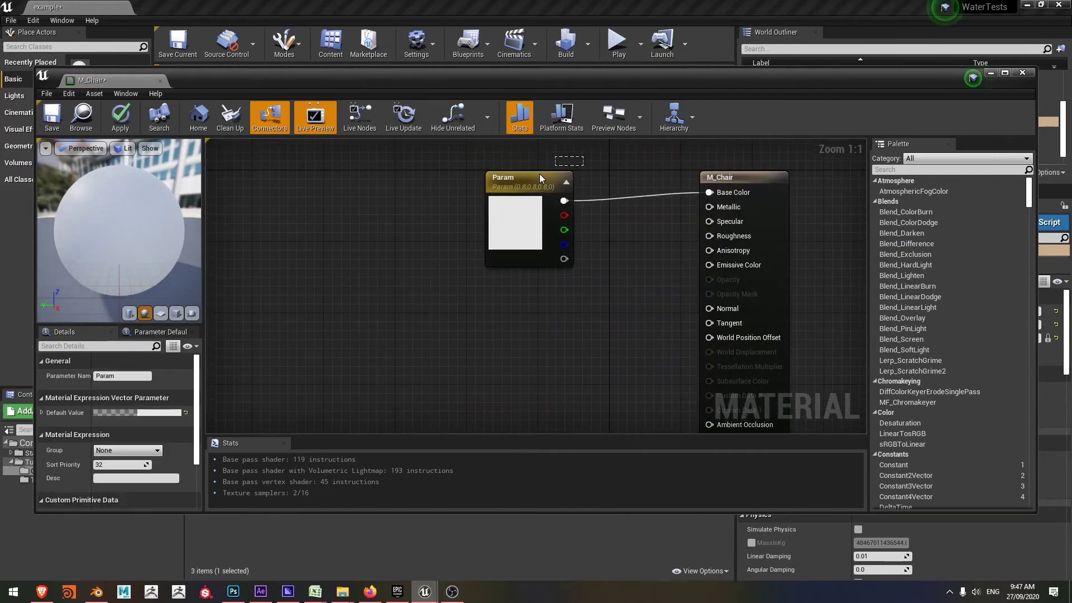
pyautogui.press('Delete')
# Step: Add the Chair_Brighton1_Diffuse texture to the graph and wire its RGB into Base Color
pyautogui.moveTo(390, 80); pyautogui.dragTo(695, 86)
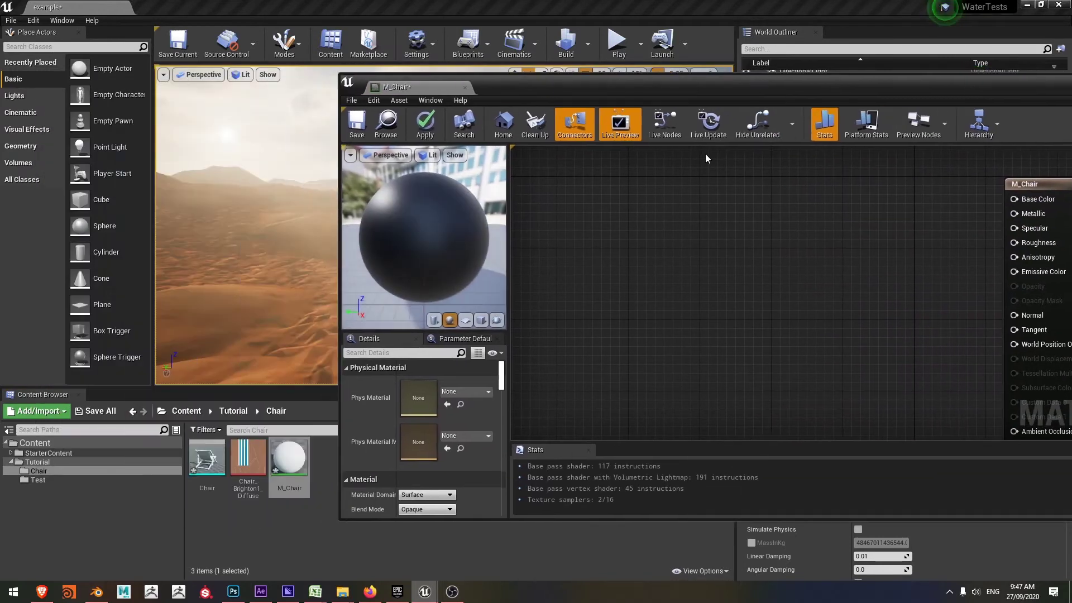
pyautogui.moveTo(242, 462); pyautogui.dragTo(760, 202)
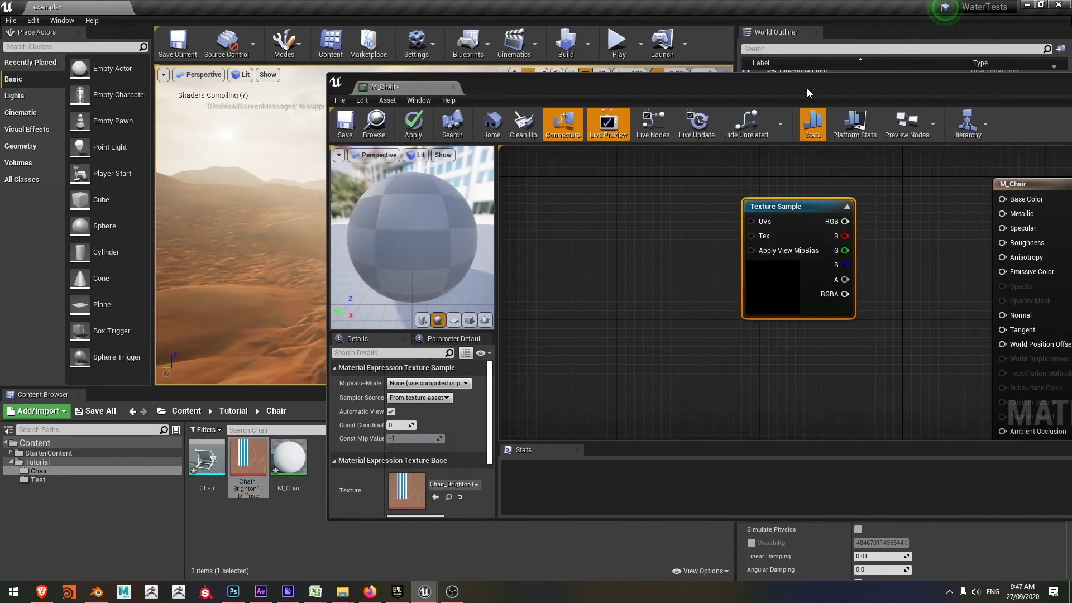
pyautogui.moveTo(806, 88); pyautogui.dragTo(482, 84)
pyautogui.moveTo(533, 217); pyautogui.dragTo(691, 195)
pyautogui.moveTo(498, 201); pyautogui.dragTo(507, 179)
pyautogui.moveTo(531, 397); pyautogui.dragTo(547, 334, button='right')
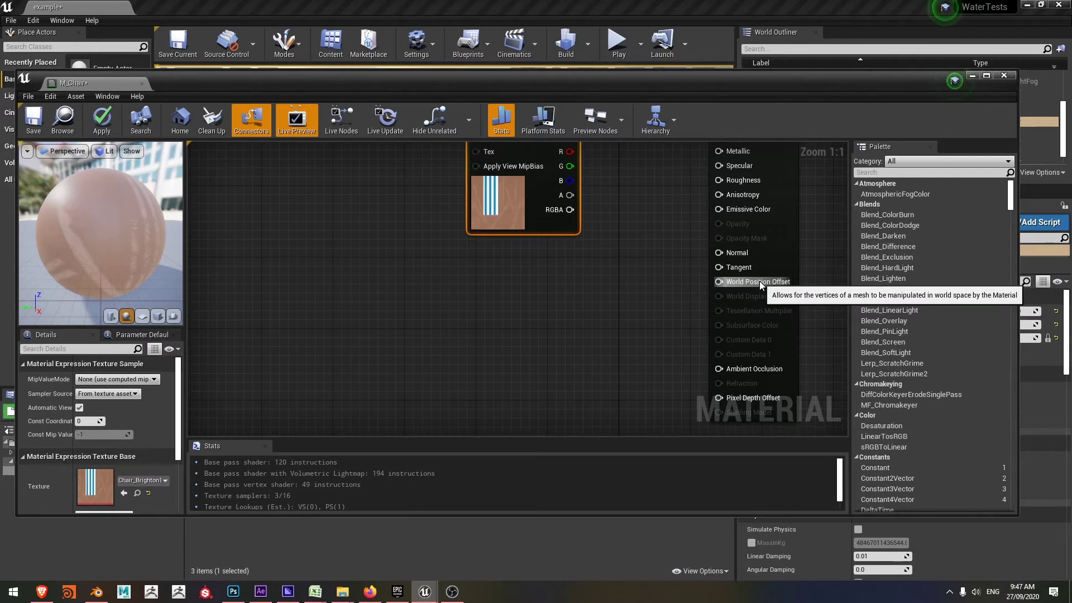
# Step: Add a SimpleGrassWind node via 'simple gra' and connect its Result to World Position Offset
pyautogui.click(502, 322)
pyautogui.rightClick(502, 322)
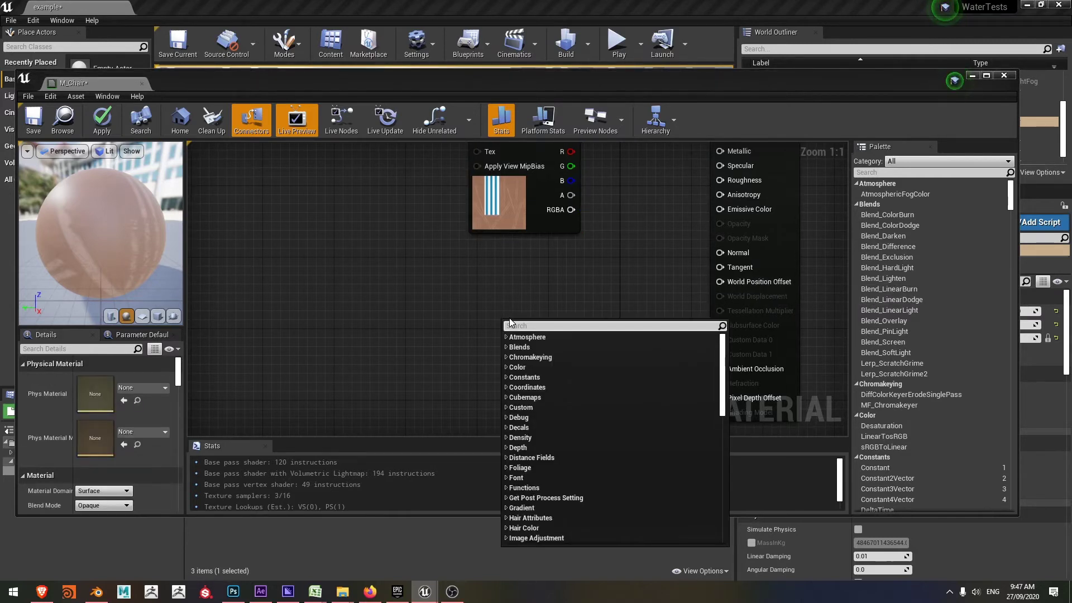
pyautogui.write('simple gras')
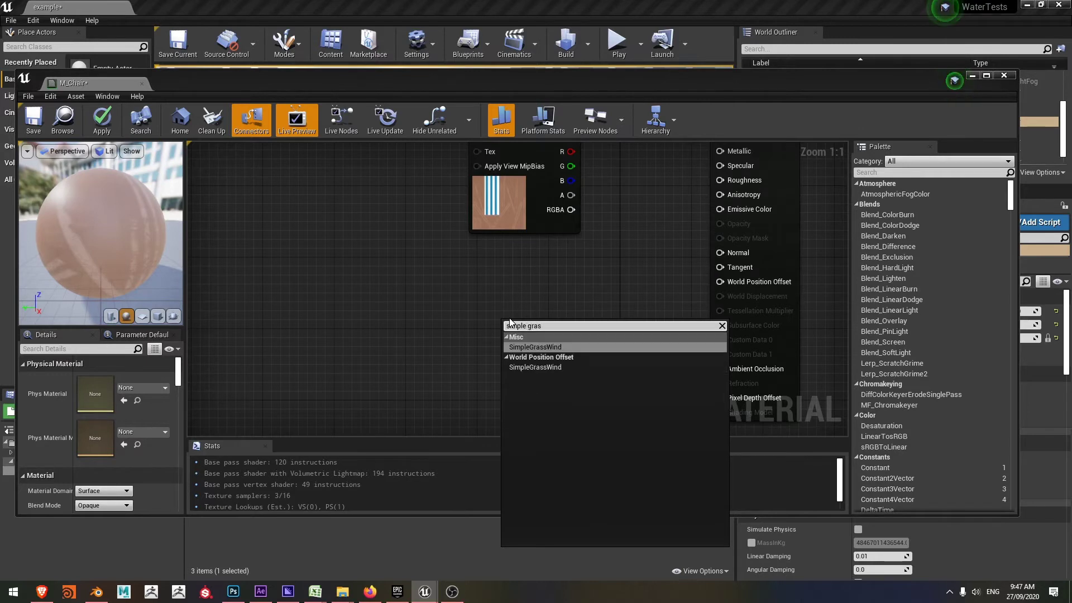
pyautogui.click(551, 348)
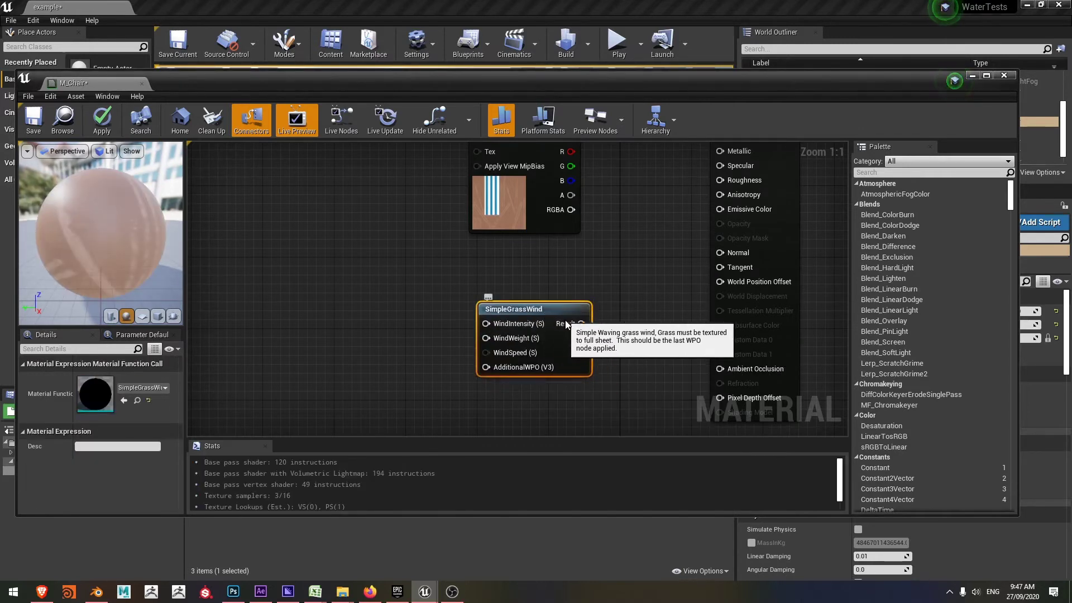
pyautogui.moveTo(574, 327); pyautogui.dragTo(724, 284)
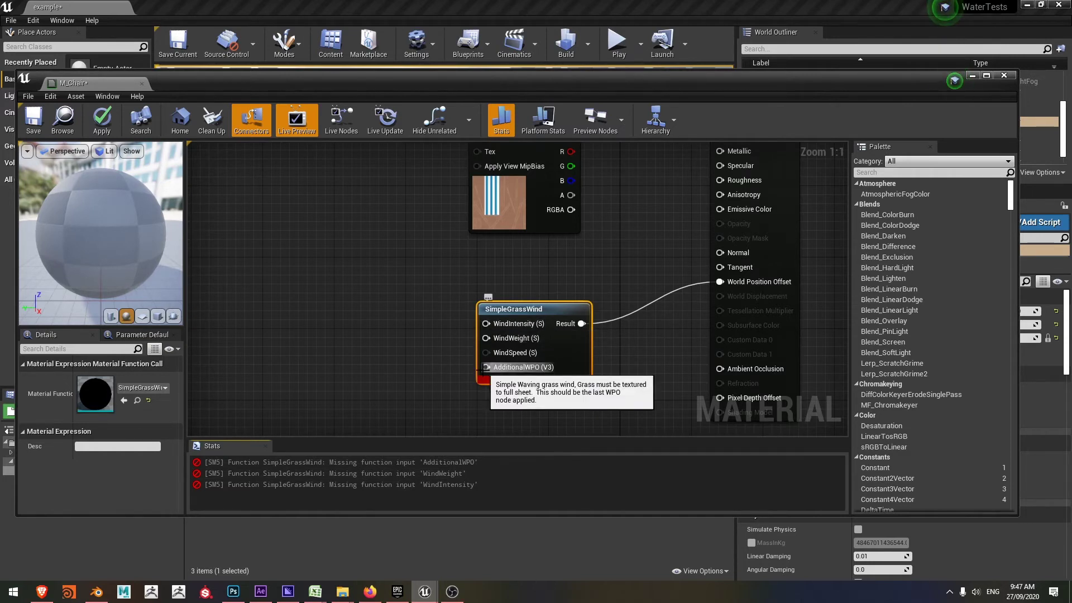
# Step: Wire the texture's RGB output into SimpleGrassWind's AdditionalWPO input
pyautogui.moveTo(518, 153); pyautogui.dragTo(432, 368)
pyautogui.moveTo(550, 397); pyautogui.dragTo(585, 179, button='right')
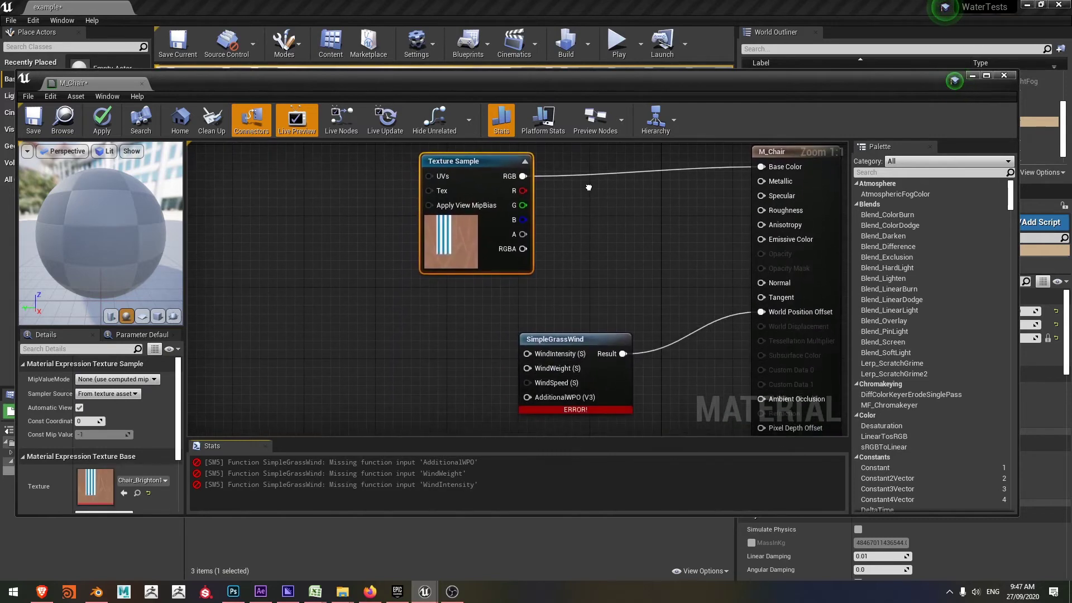
pyautogui.moveTo(519, 168); pyautogui.dragTo(524, 272)
pyautogui.moveTo(438, 184); pyautogui.dragTo(500, 287, button='right')
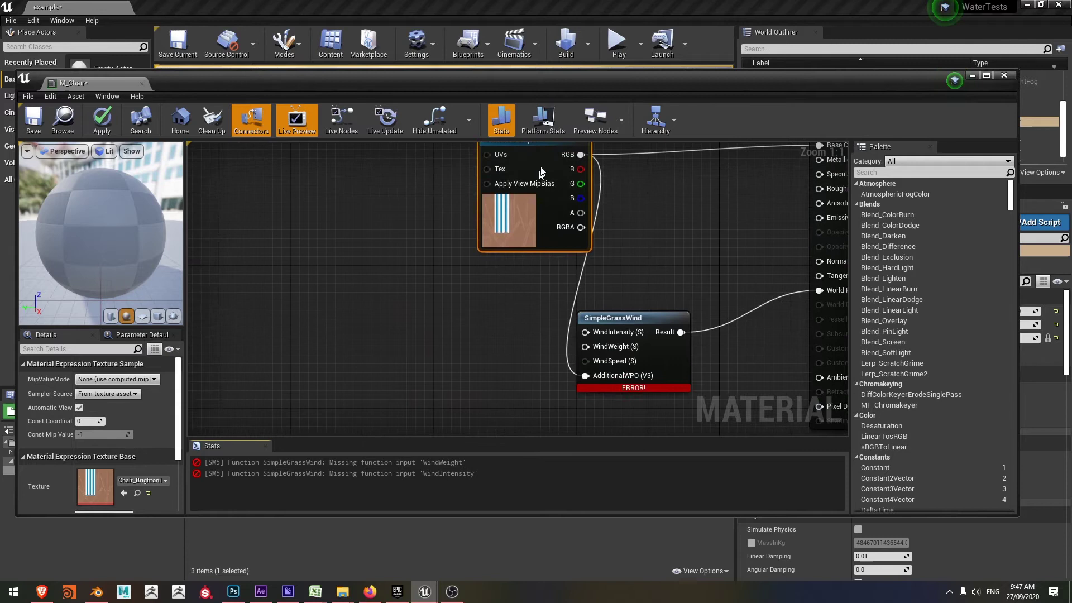
pyautogui.moveTo(638, 204); pyautogui.dragTo(651, 226, button='right')
pyautogui.moveTo(586, 174); pyautogui.dragTo(545, 163)
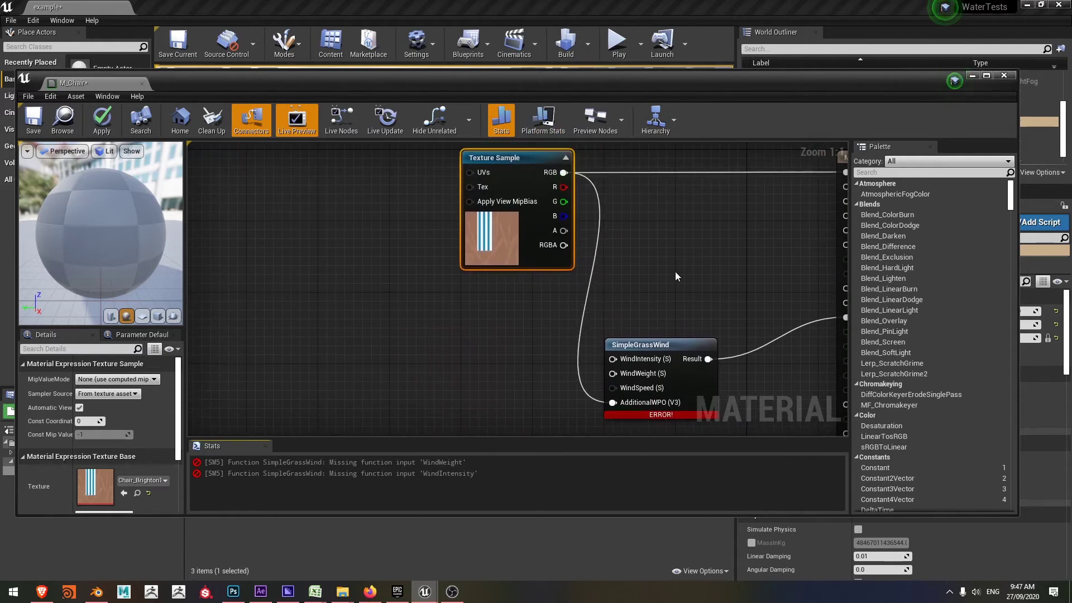
pyautogui.moveTo(675, 271); pyautogui.dragTo(677, 248, button='right')
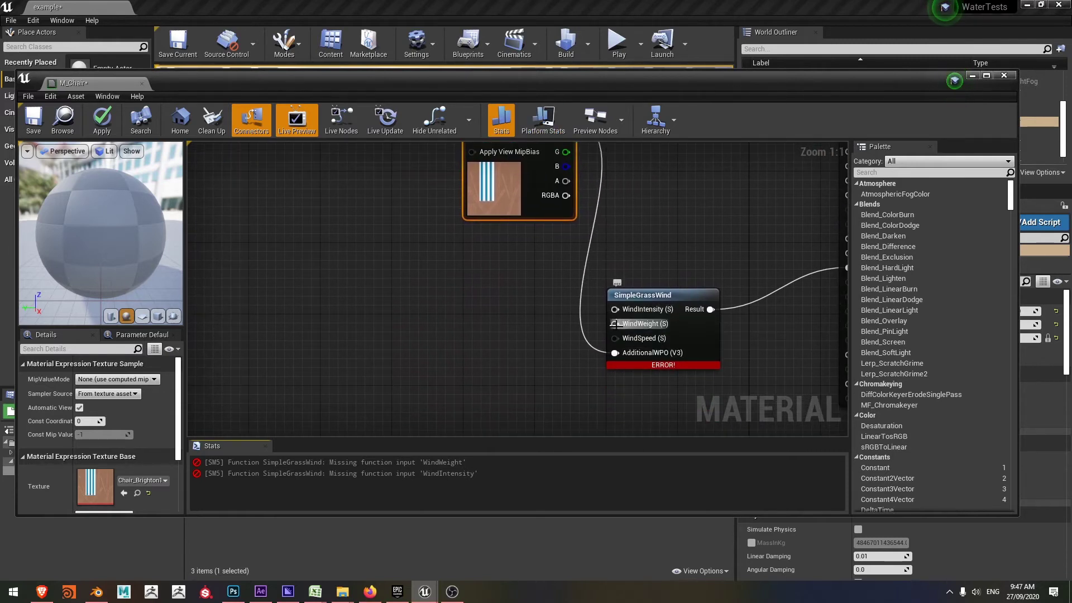
# Step: Add a WindIntensity scalar parameter with value 0.75 and connect it to SimpleGrassWind
pyautogui.rightClick(506, 294)
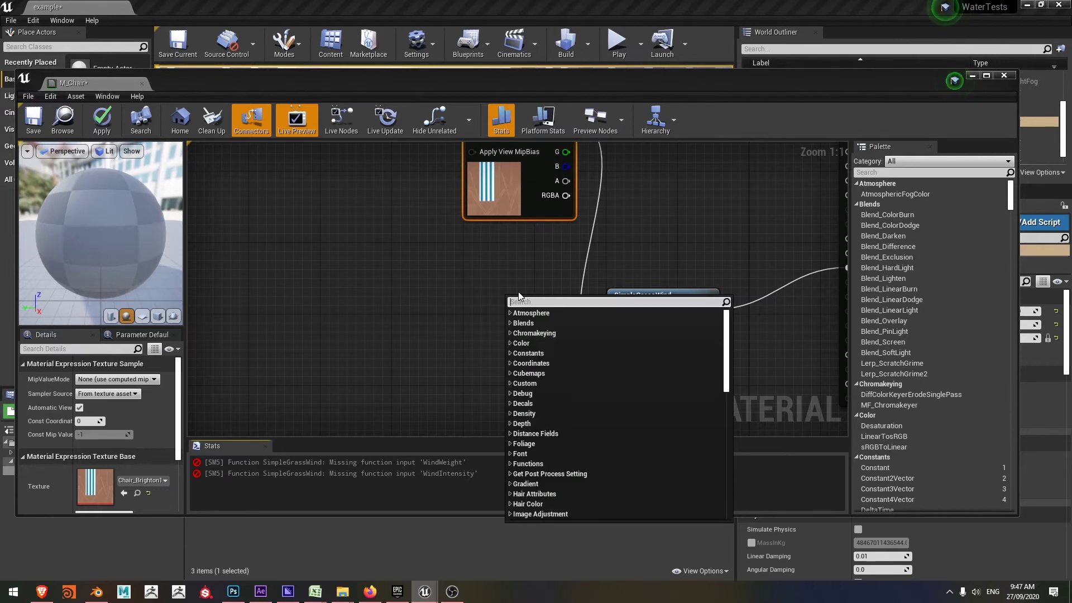
pyautogui.write('scala')
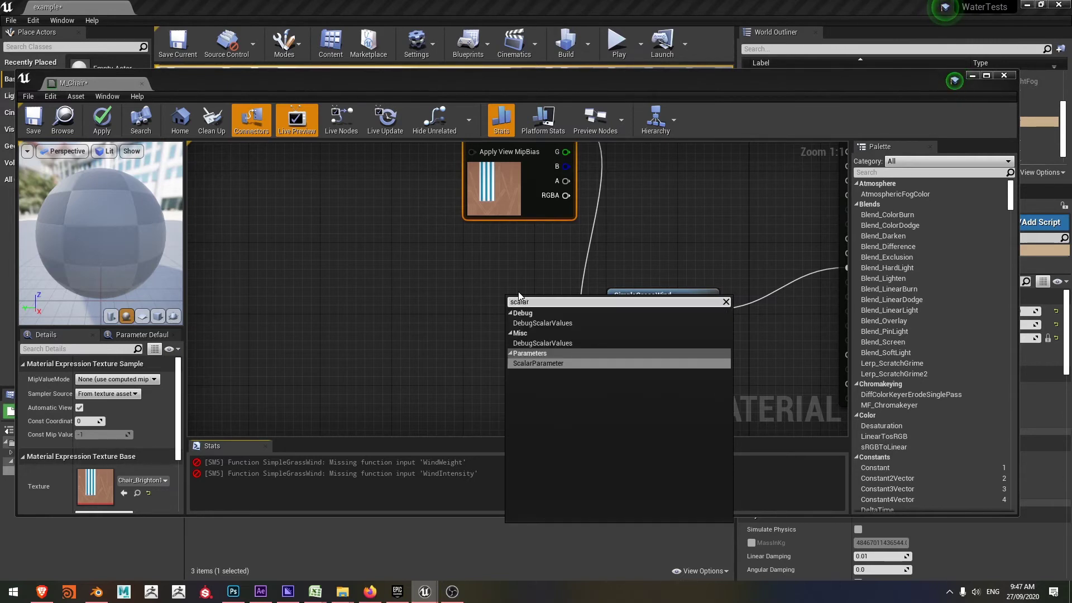
pyautogui.write('r')
pyautogui.click(544, 364)
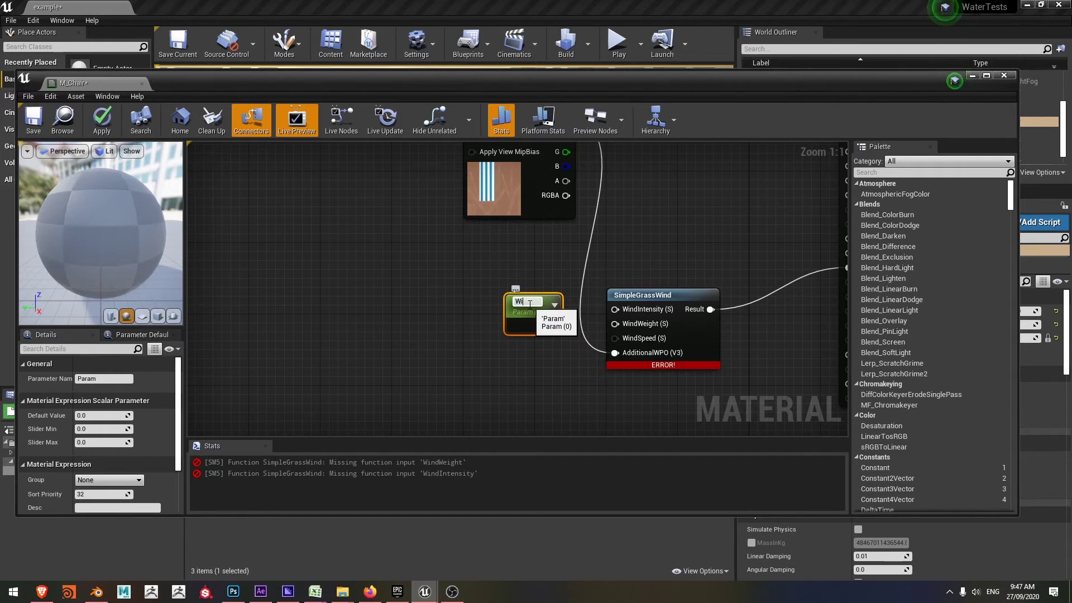
pyautogui.write('WindIntensity')
pyautogui.press('Return')
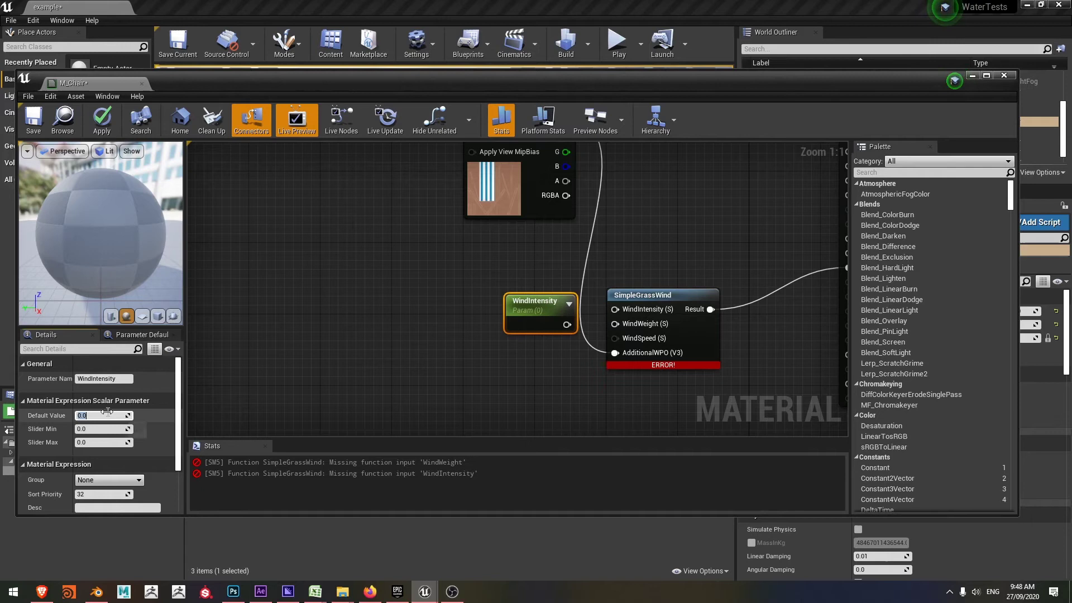
pyautogui.write('0.75')
pyautogui.press('Return')
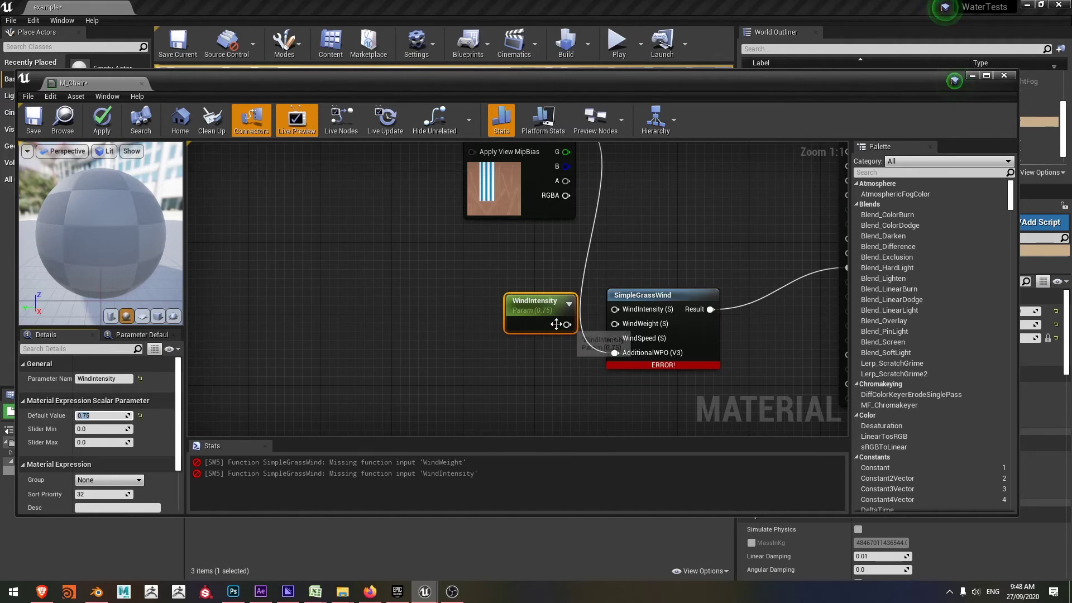
pyautogui.moveTo(556, 324); pyautogui.dragTo(615, 309)
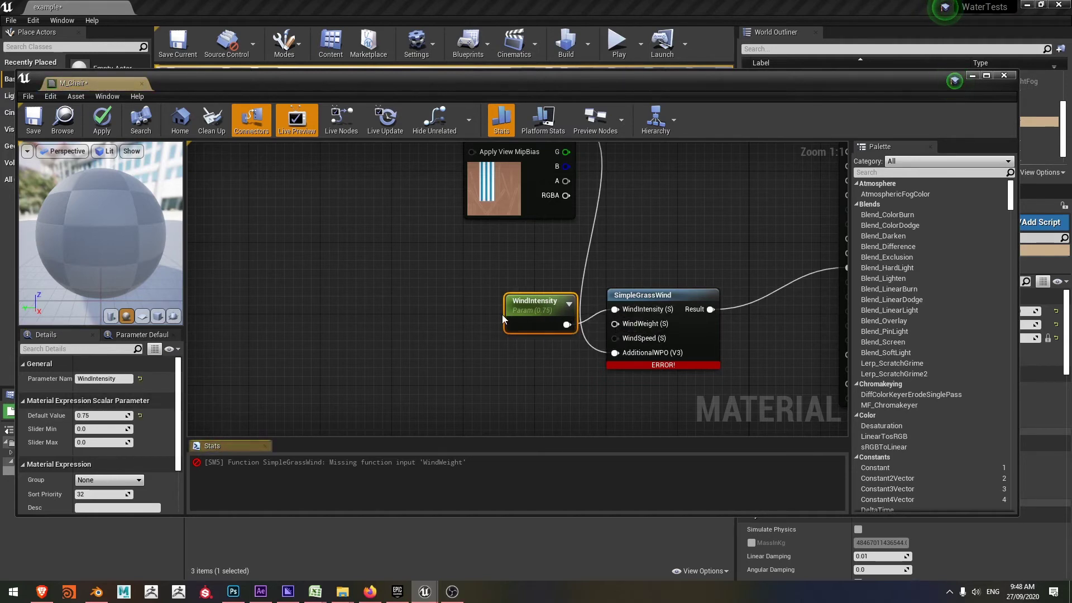
pyautogui.click(517, 383)
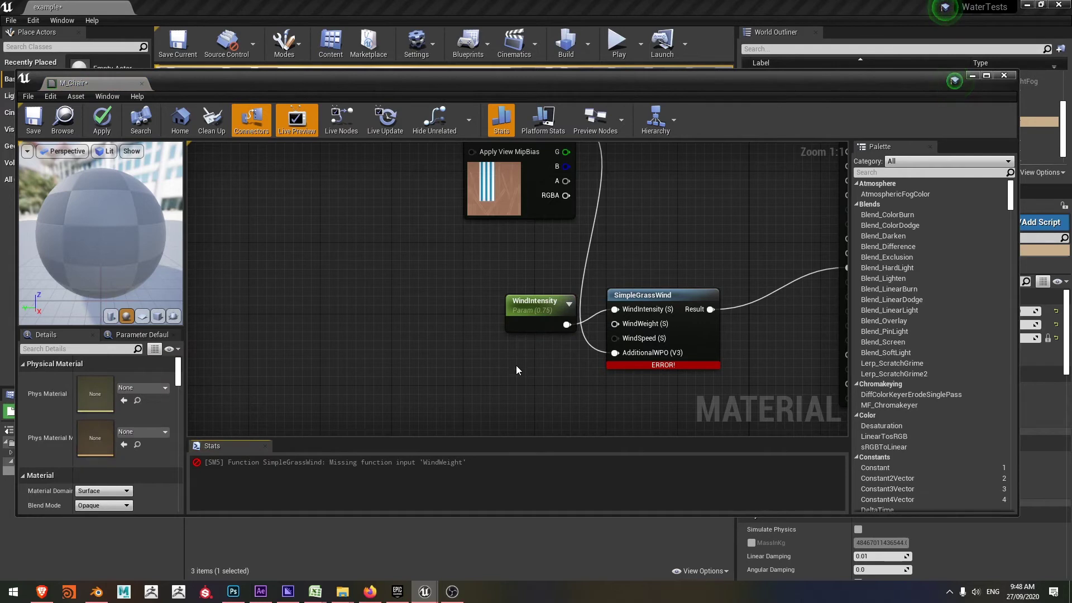
# Step: Duplicate the parameter as WindWeight and connect it to SimpleGrassWind's WindWeight input
pyautogui.hotkey('ctrl', 'v')
pyautogui.moveTo(550, 361); pyautogui.dragTo(502, 358)
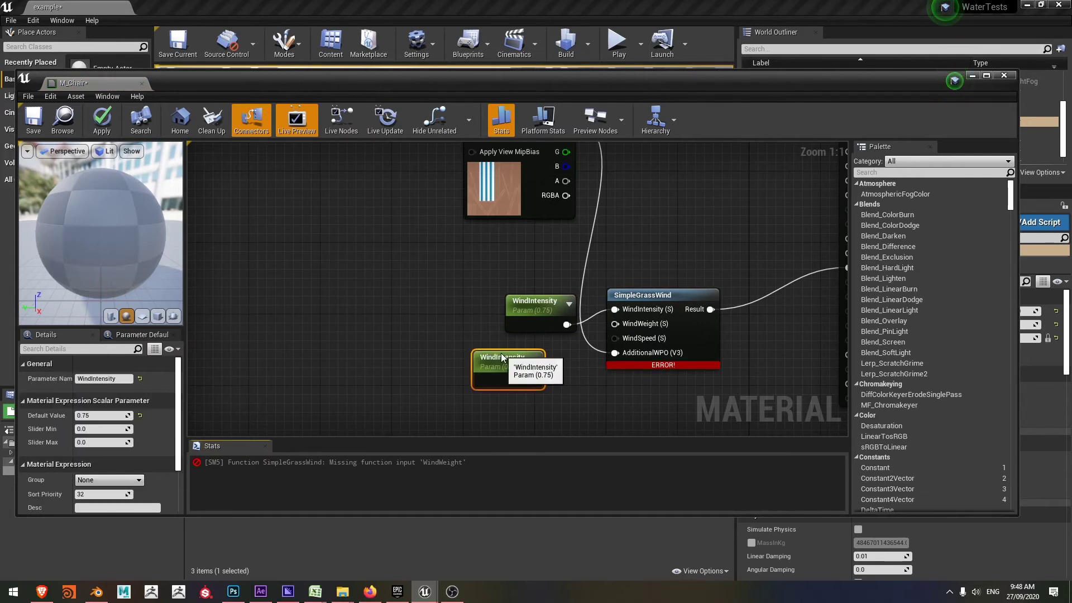
pyautogui.doubleClick(497, 357)
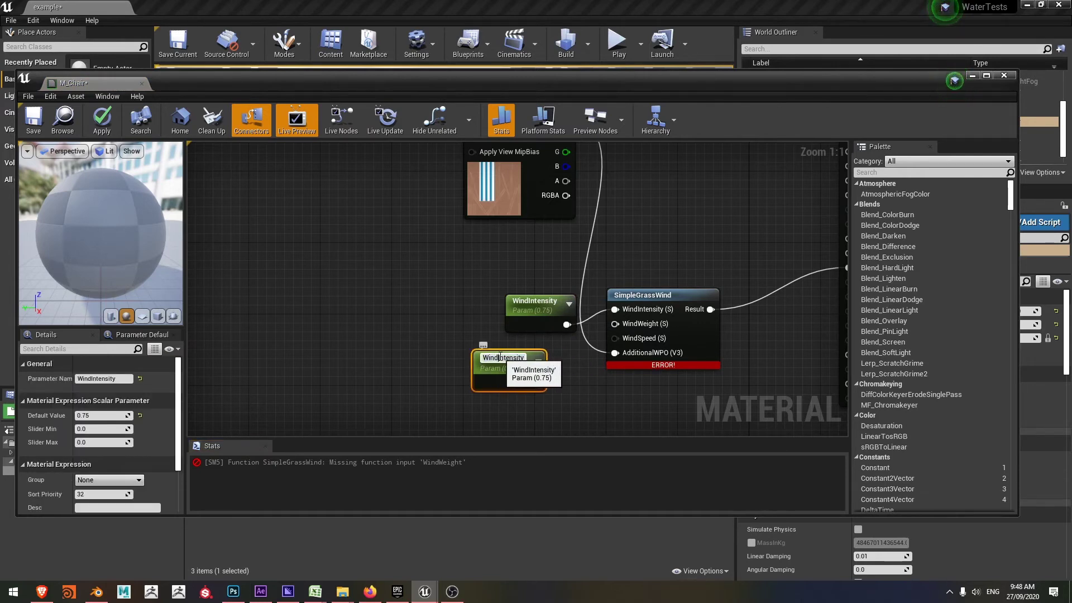
pyautogui.hotkey('ctrl', 'Delete')
pyautogui.write('We')
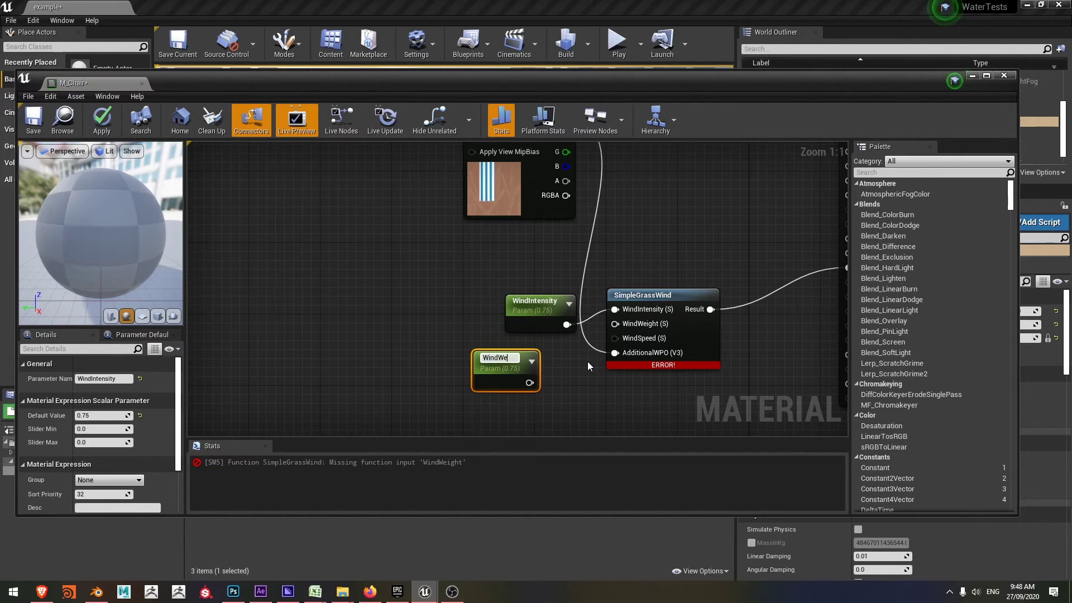
pyautogui.write('ight')
pyautogui.press('Return')
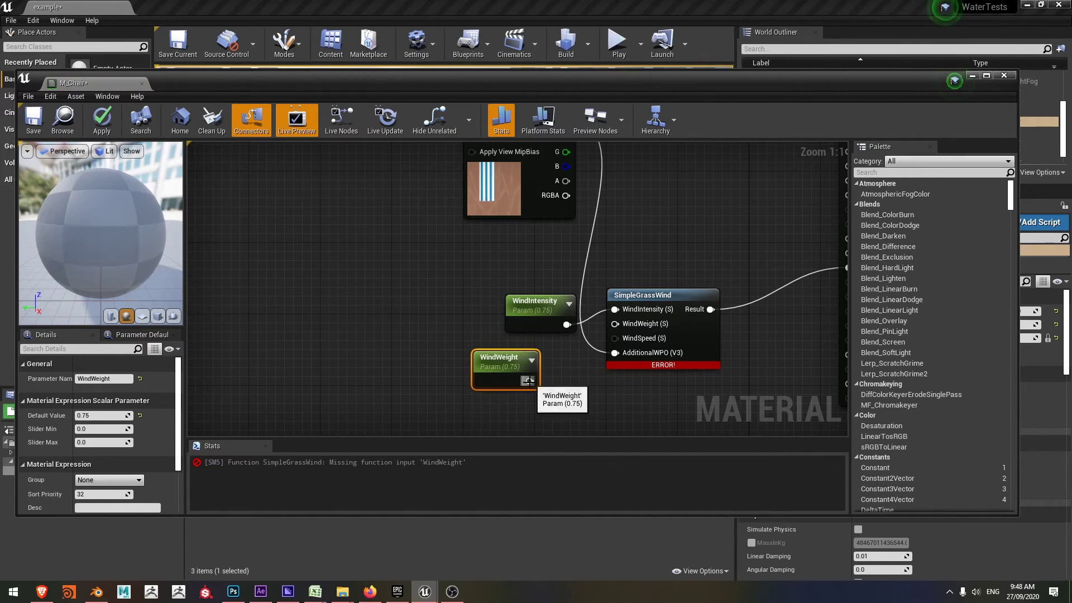
pyautogui.moveTo(528, 381); pyautogui.dragTo(615, 323)
pyautogui.moveTo(732, 229); pyautogui.dragTo(632, 224, button='right')
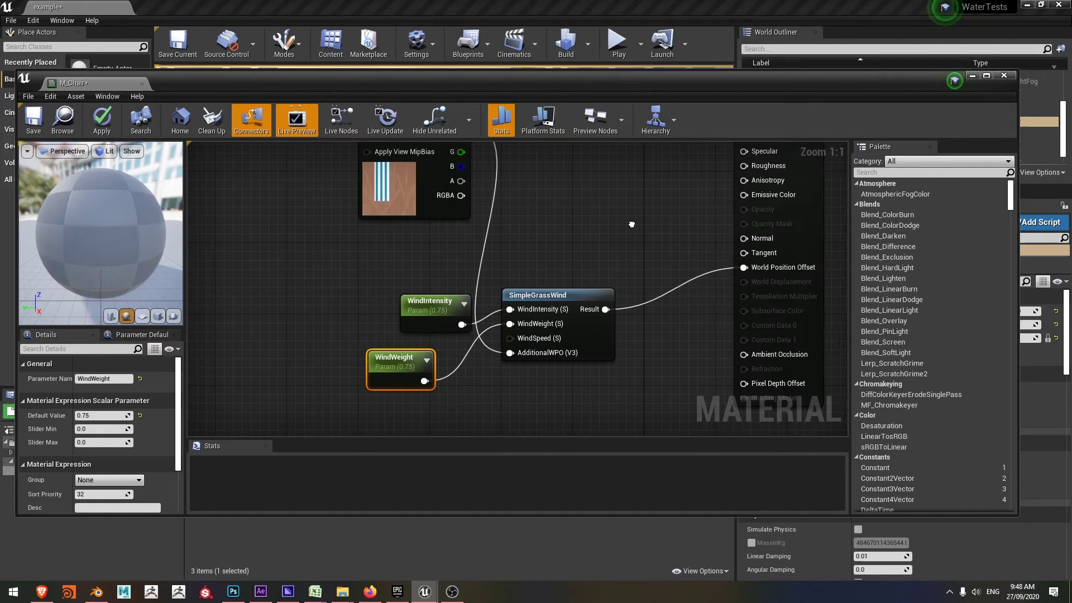
# Step: Apply the updated M_Chair material and move its editor aside to reveal the level
pyautogui.click(141, 119)
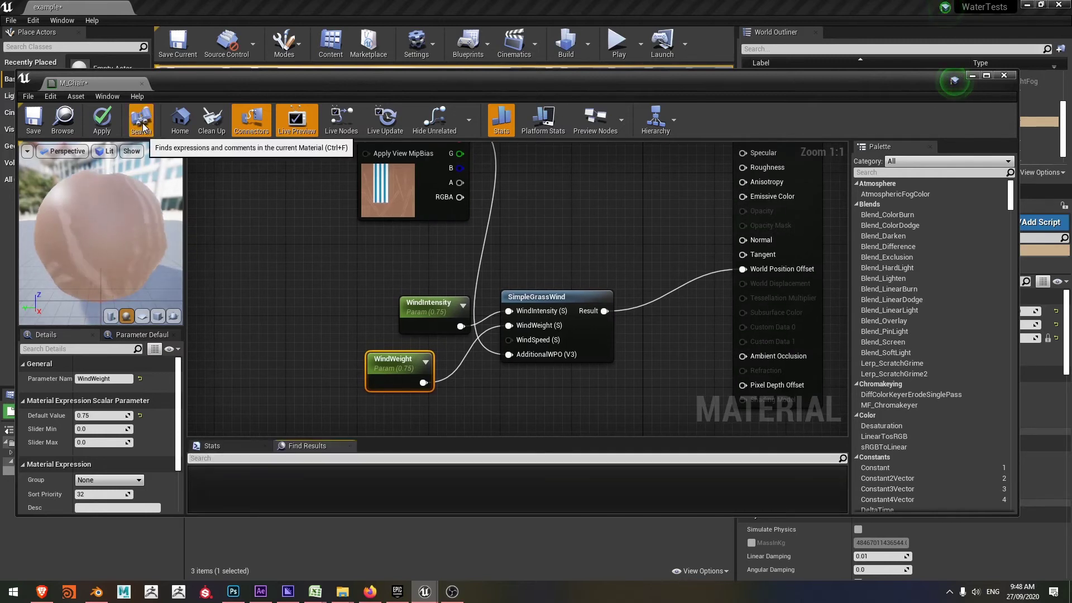
pyautogui.click(112, 124)
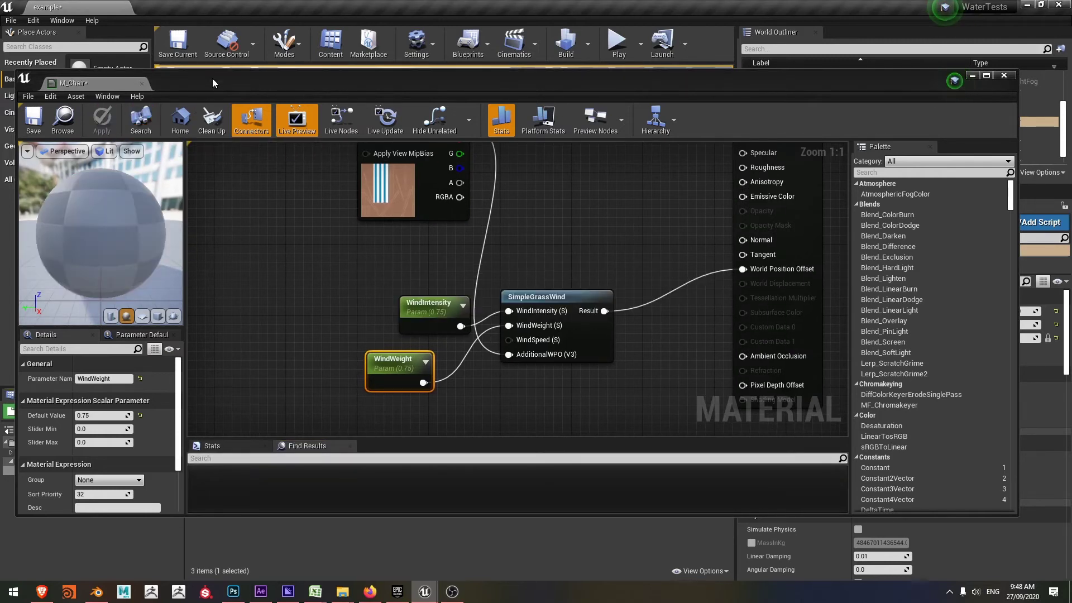
pyautogui.moveTo(211, 80); pyautogui.dragTo(735, 87)
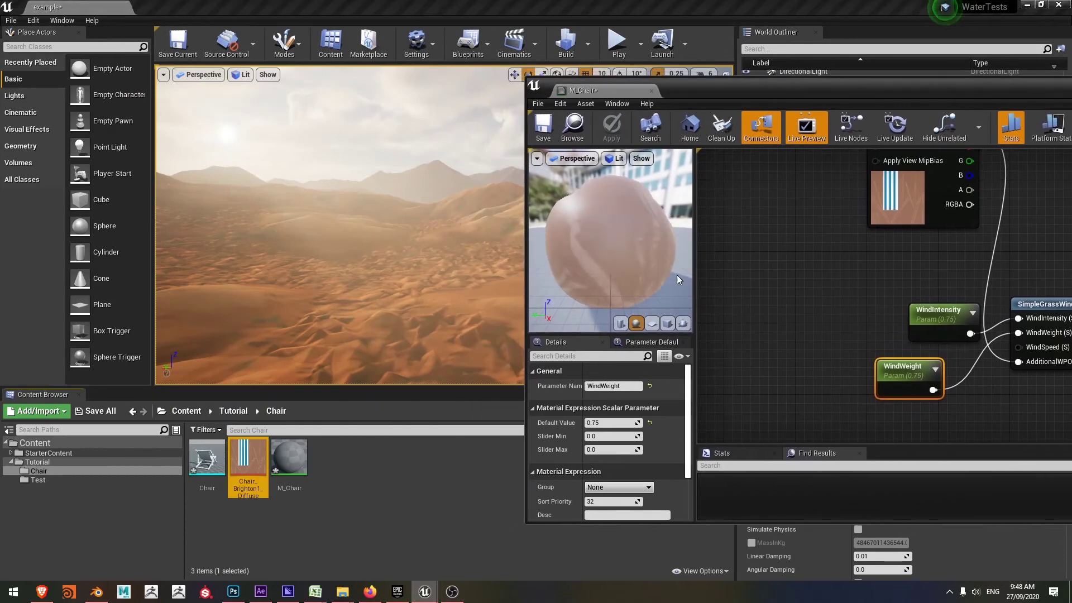
# Step: Drag the Chair mesh into the desert level, then return to the wind nodes in M_Chair
pyautogui.moveTo(207, 457); pyautogui.dragTo(342, 302)
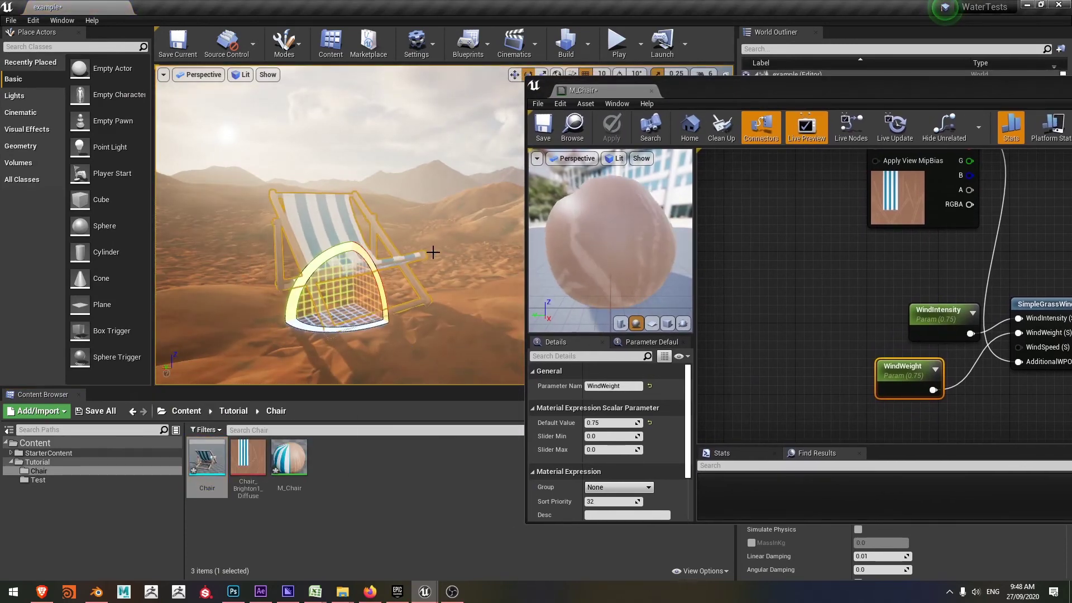
pyautogui.moveTo(407, 240); pyautogui.dragTo(407, 240, button='right')
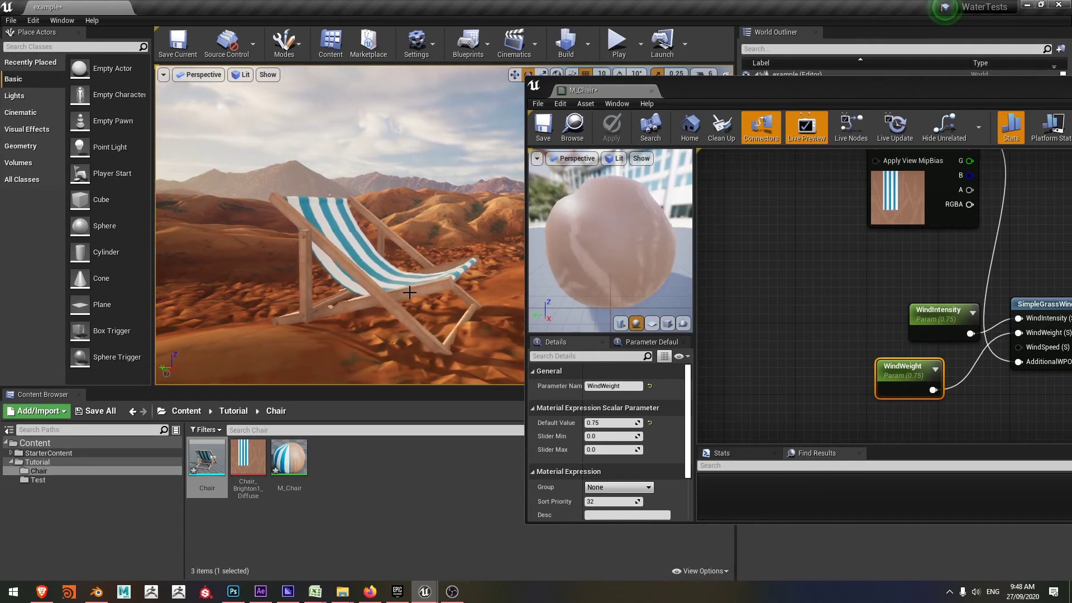
pyautogui.moveTo(689, 84); pyautogui.dragTo(364, 64)
pyautogui.moveTo(727, 370); pyautogui.dragTo(685, 341, button='right')
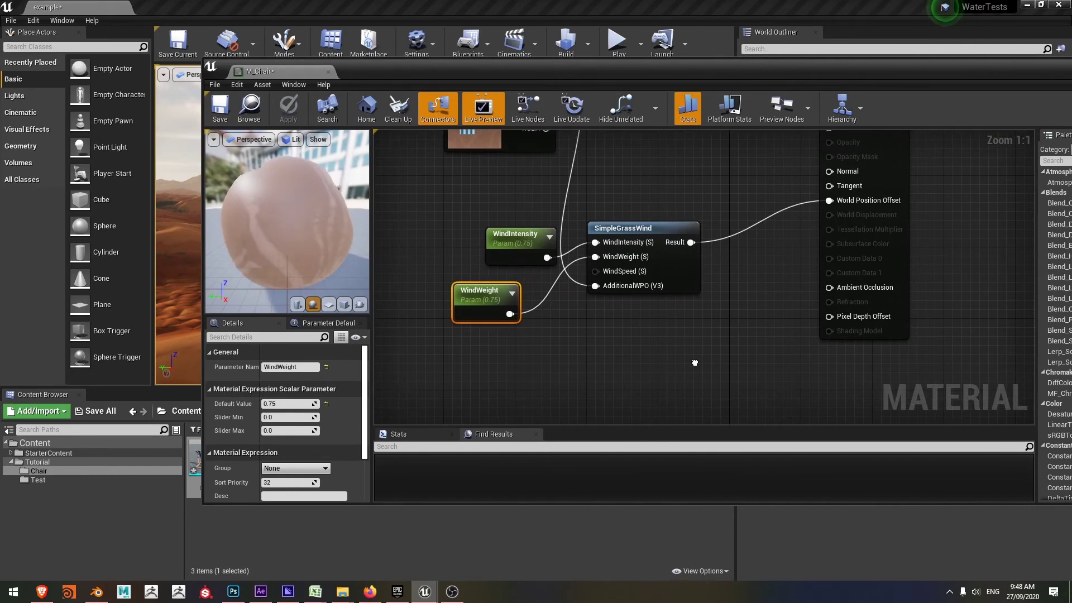
# Step: Add a VertexColor node from a 'vertex' search and place it below the wind nodes
pyautogui.rightClick(695, 363)
pyautogui.write('c')
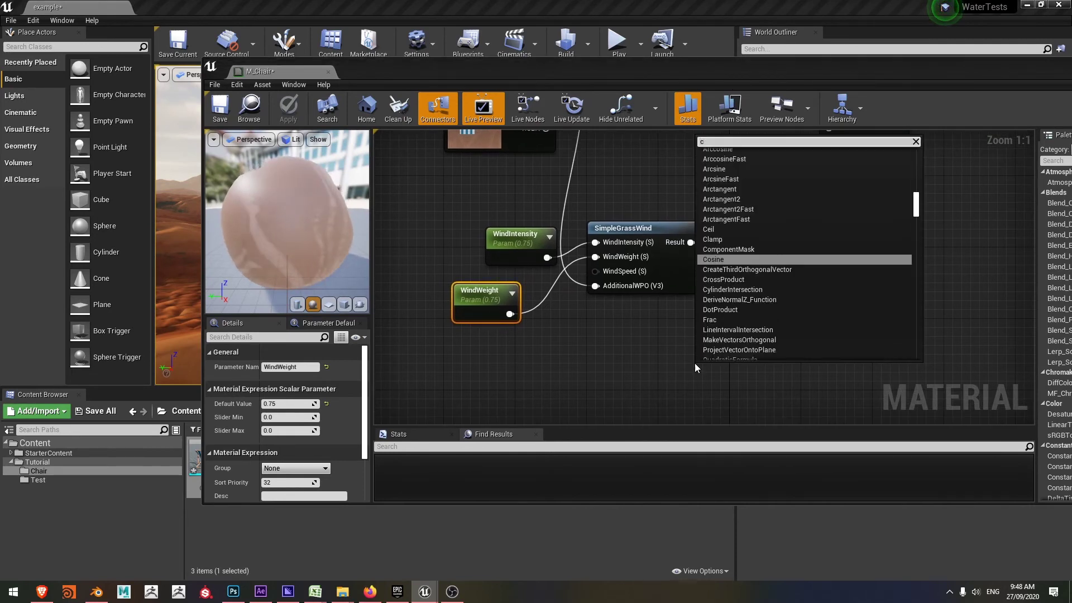
pyautogui.press('BackSpace')
pyautogui.write('vertex')
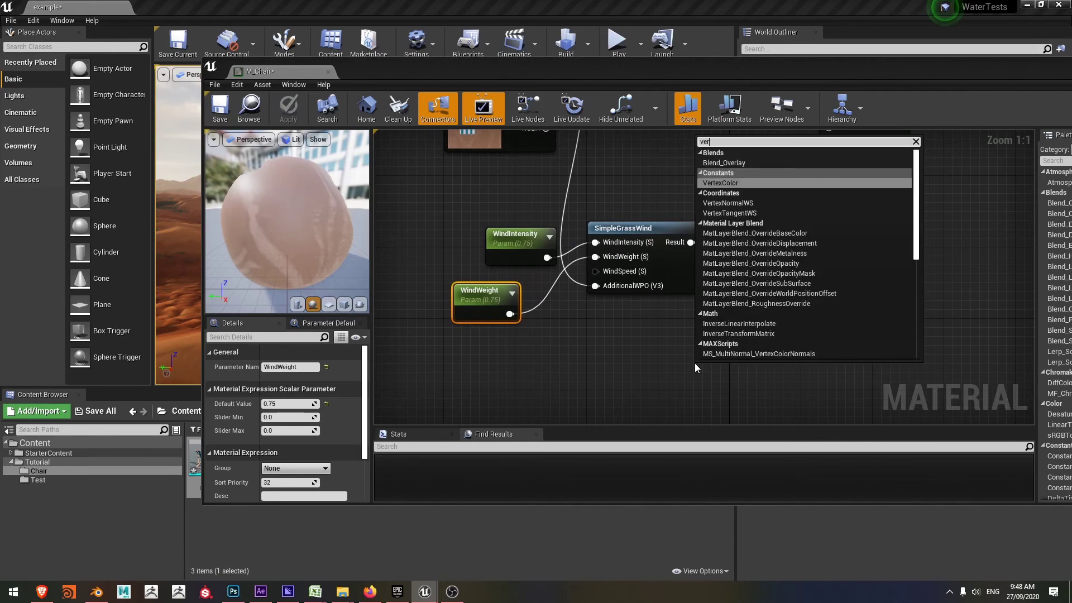
pyautogui.click(734, 163)
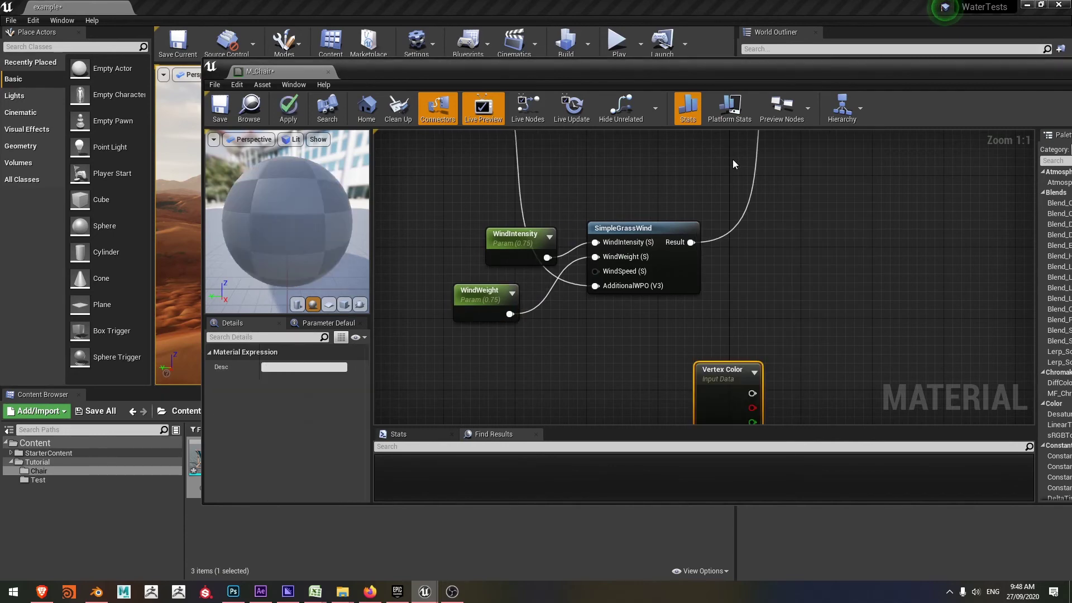
pyautogui.moveTo(722, 392); pyautogui.dragTo(642, 384)
pyautogui.scroll(-3, 639, 368)
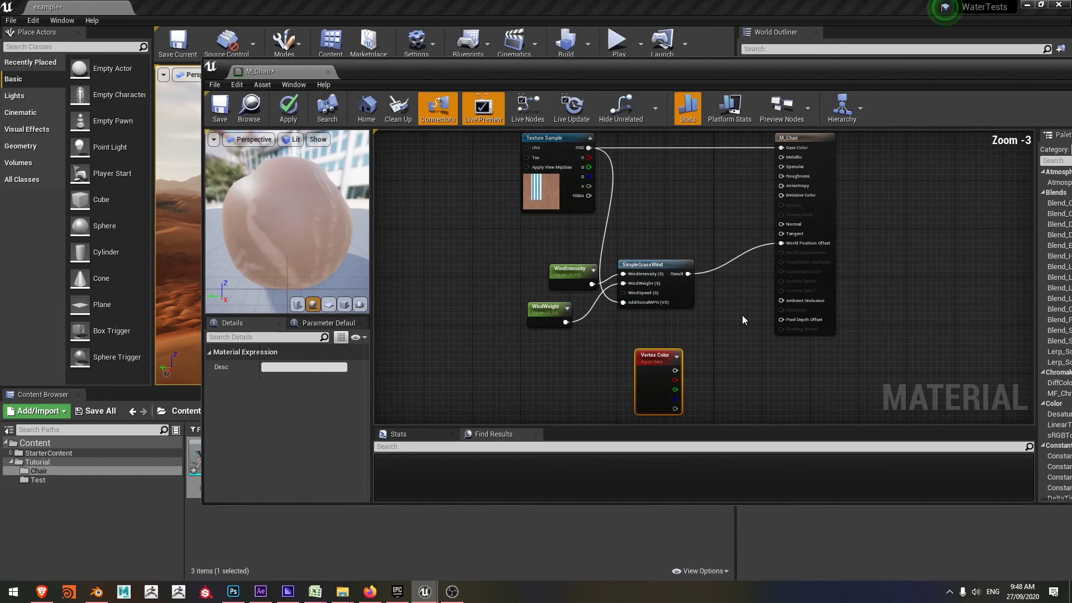
pyautogui.moveTo(635, 343); pyautogui.dragTo(666, 351)
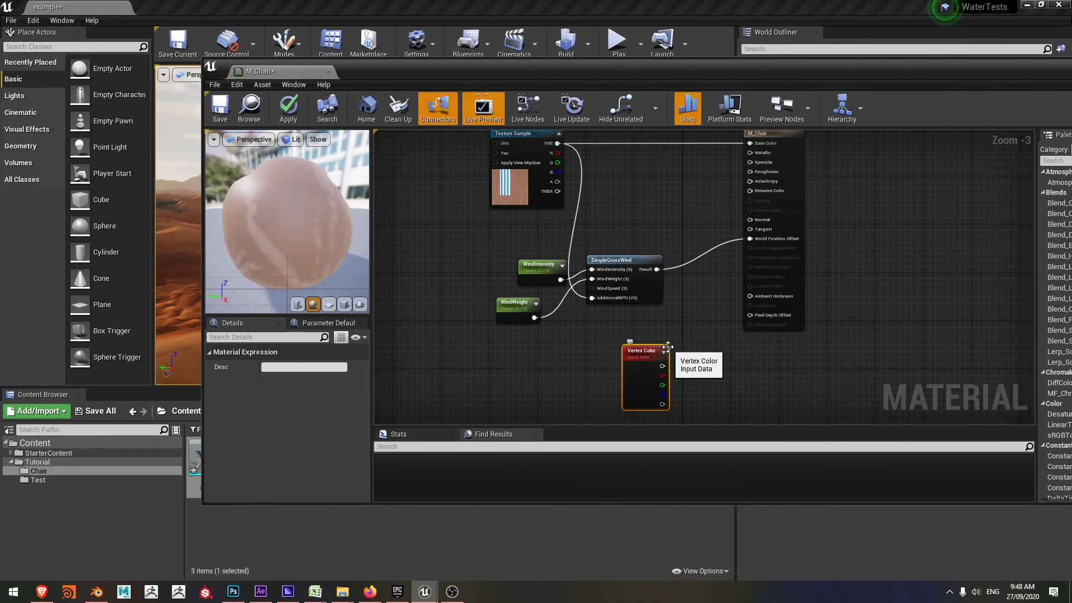
pyautogui.moveTo(650, 359); pyautogui.dragTo(648, 364)
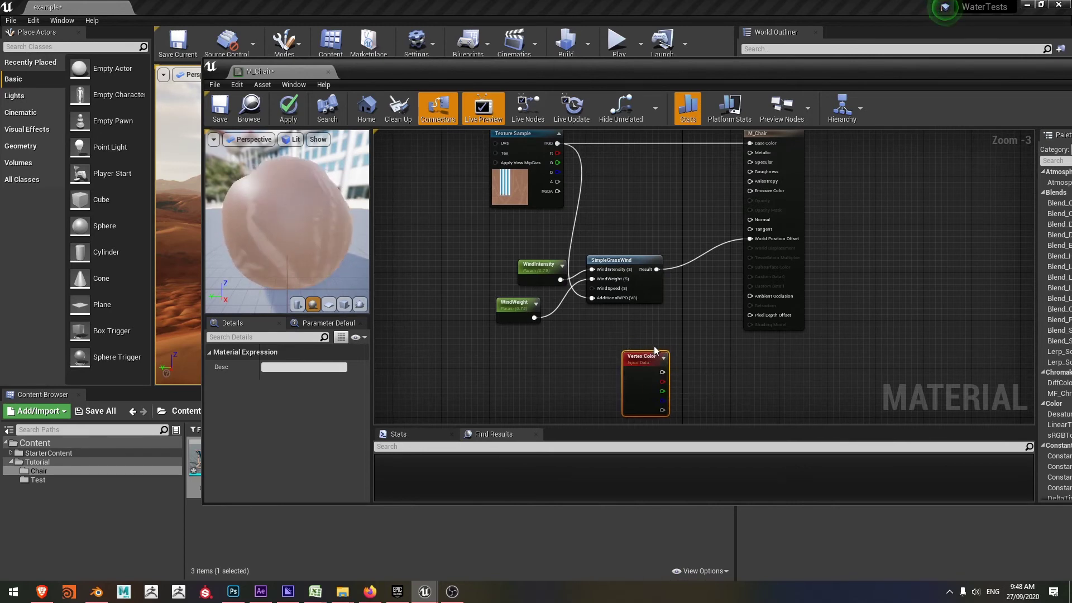
# Step: Add a LinearInterpolate node via 'linear inter' and frame it beside SimpleGrassWind and Vertex Color
pyautogui.rightClick(695, 309)
pyautogui.write('linear')
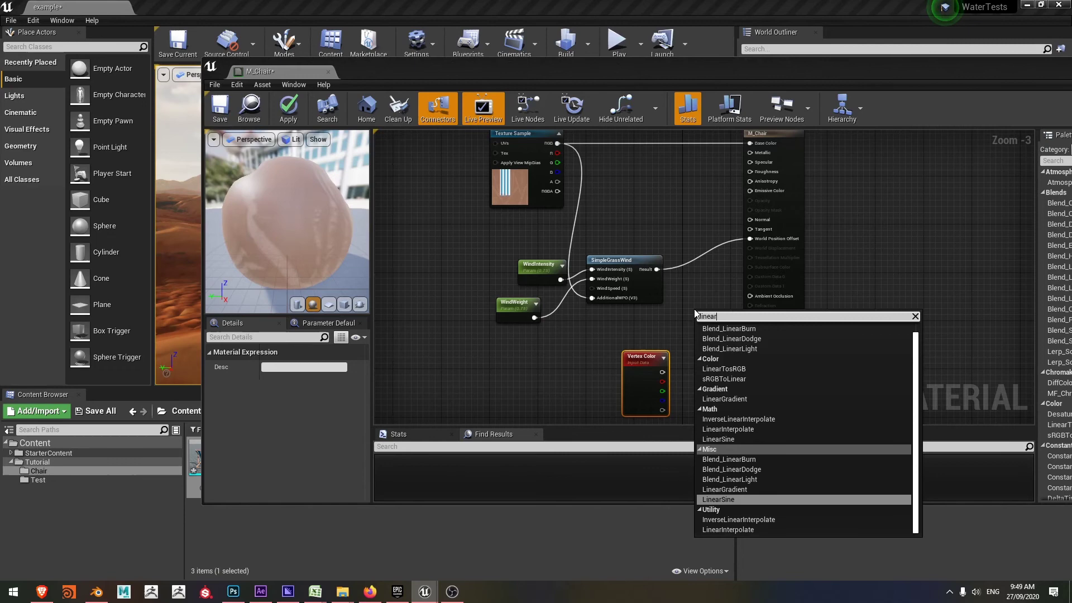
pyautogui.write(' inter')
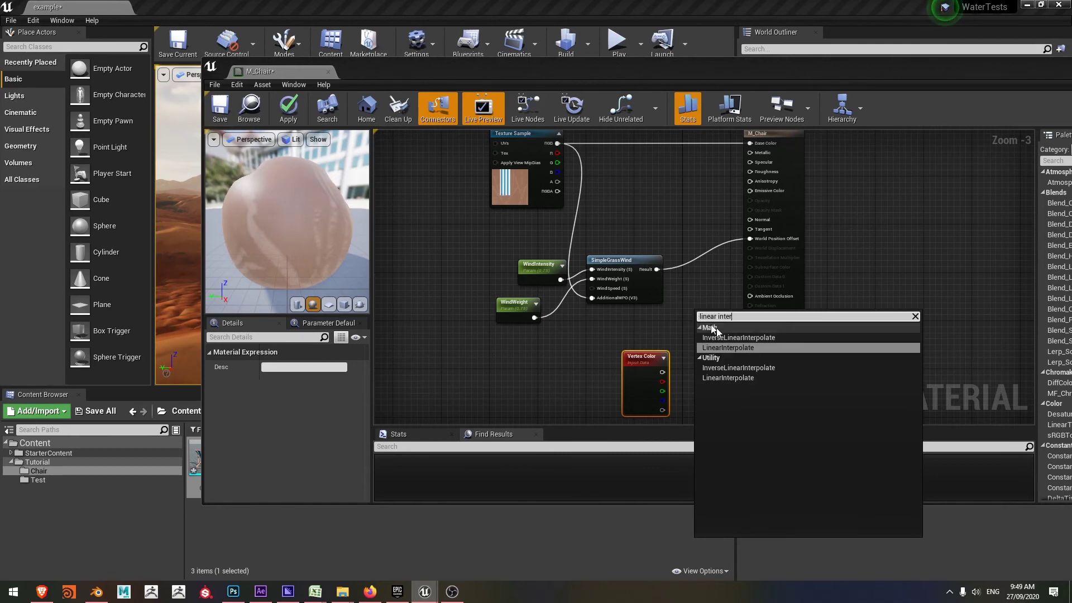
pyautogui.click(732, 347)
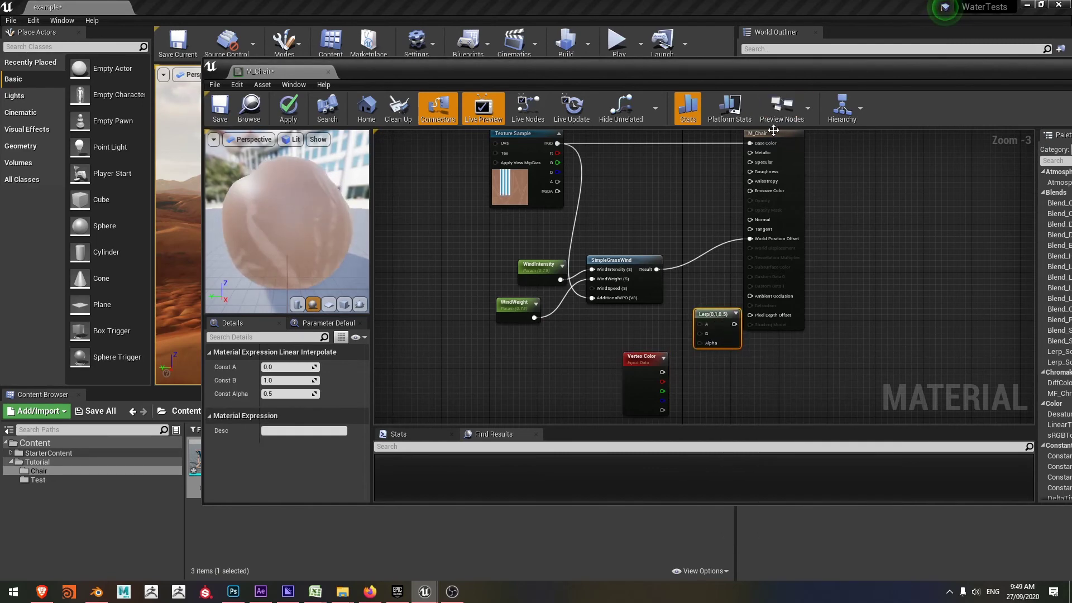
pyautogui.moveTo(760, 133); pyautogui.dragTo(810, 319)
pyautogui.moveTo(748, 286)
pyautogui.mouseDown(button='right')
pyautogui.moveTo(763, 318)
pyautogui.moveTo(741, 278)
pyautogui.mouseUp(button='right')
pyautogui.scroll(1, 763, 319)
pyautogui.scroll(1, 692, 316)
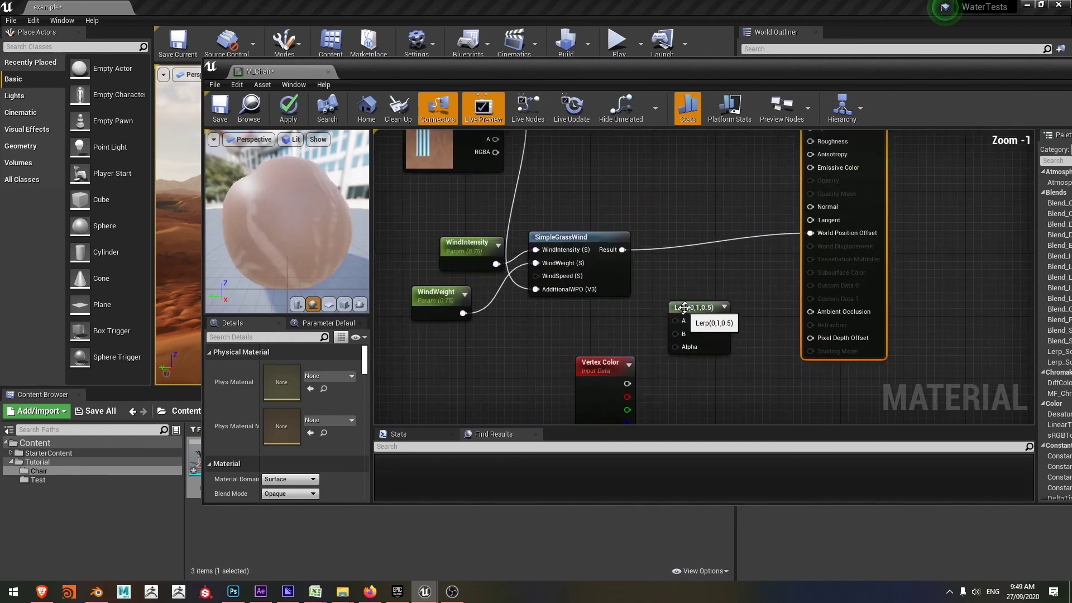
pyautogui.moveTo(643, 250); pyautogui.dragTo(668, 214, button='right')
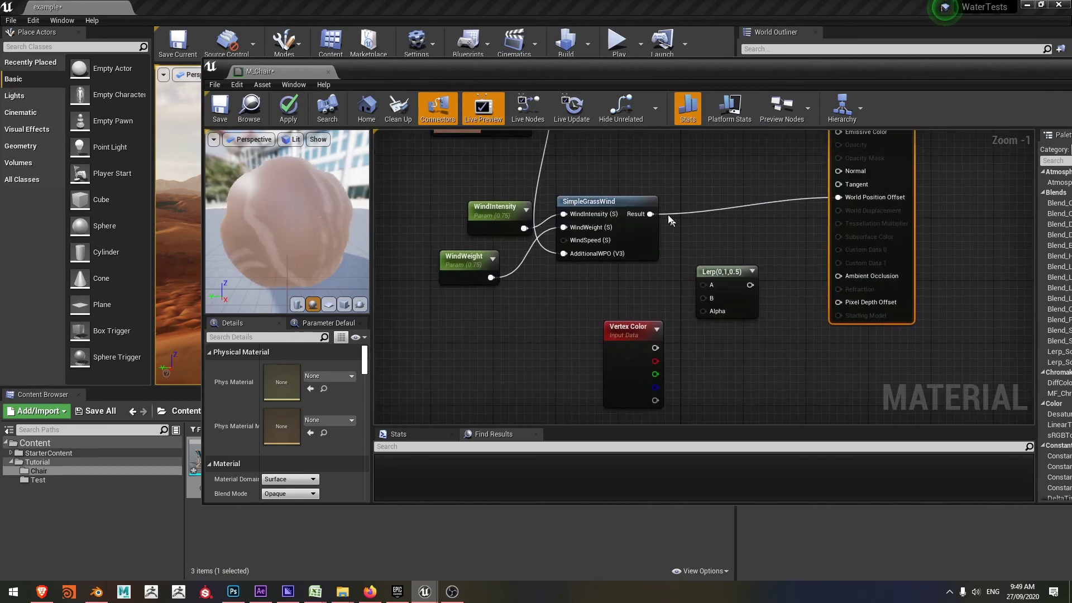
# Step: Wire a Constant 0 into Lerp B and SimpleGrassWind Result into Lerp A
pyautogui.click(635, 283)
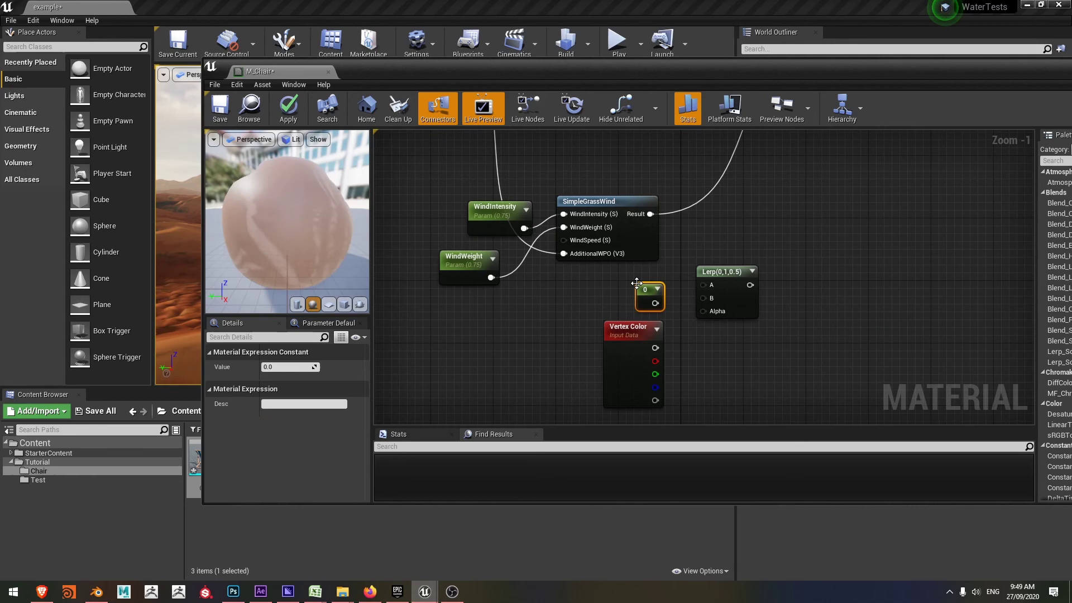
pyautogui.moveTo(654, 303); pyautogui.dragTo(705, 298)
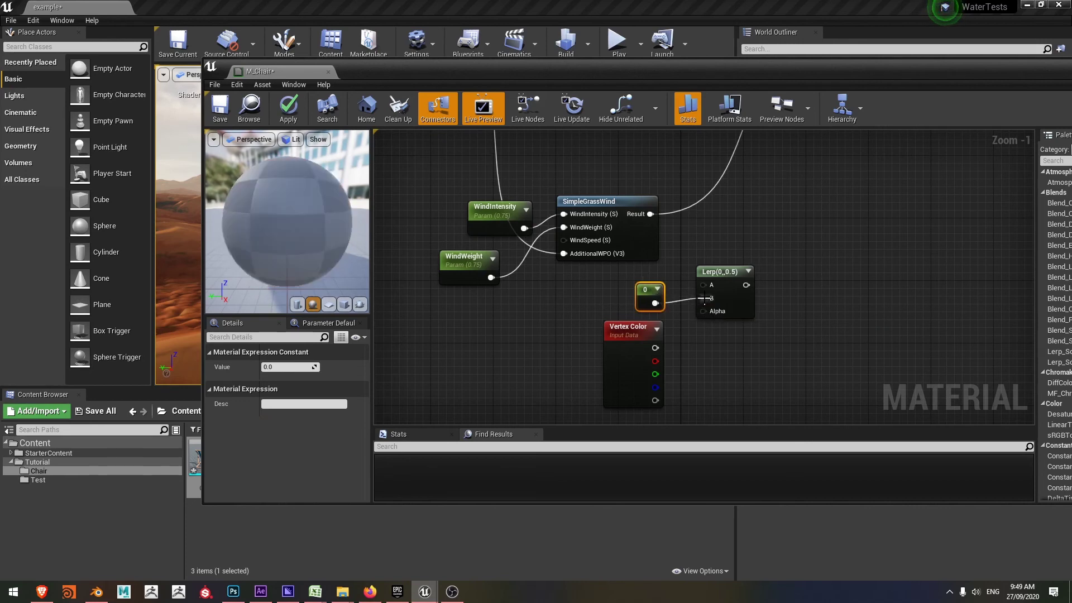
pyautogui.moveTo(651, 213); pyautogui.dragTo(658, 222)
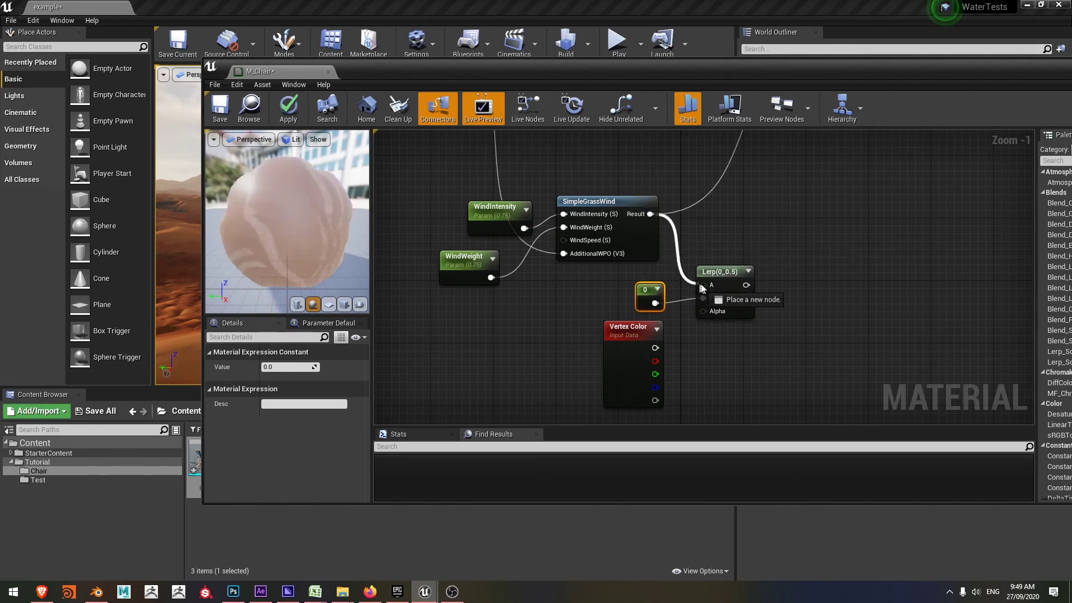
pyautogui.moveTo(702, 288); pyautogui.dragTo(703, 285)
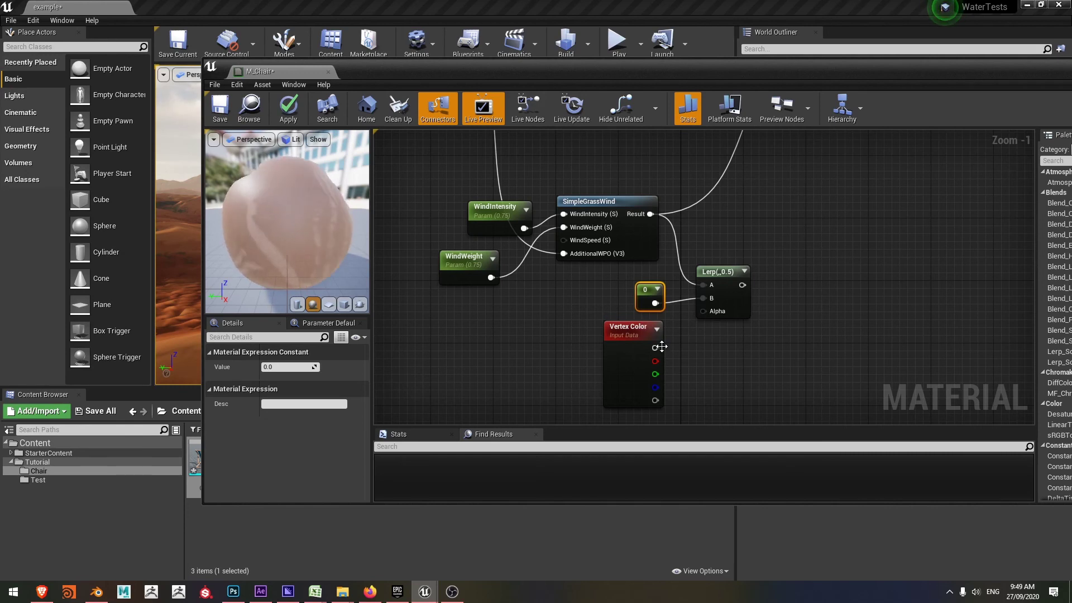
# Step: Use Vertex Color as the Lerp Alpha and feed the Lerp into World Position Offset
pyautogui.moveTo(655, 348); pyautogui.dragTo(704, 312)
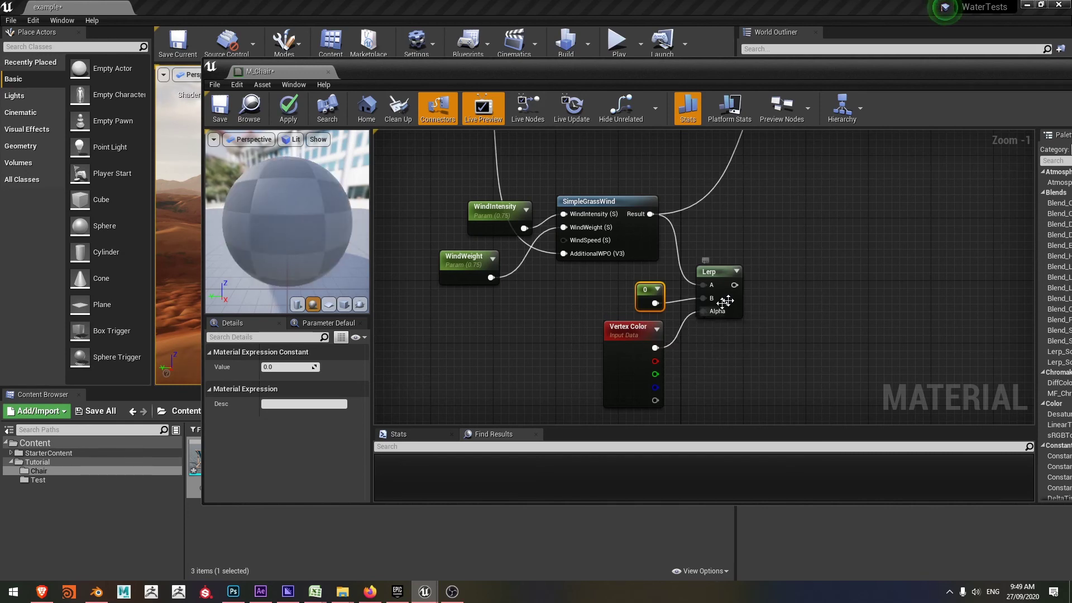
pyautogui.moveTo(795, 230); pyautogui.dragTo(709, 322, button='right')
pyautogui.moveTo(662, 350); pyautogui.dragTo(777, 262)
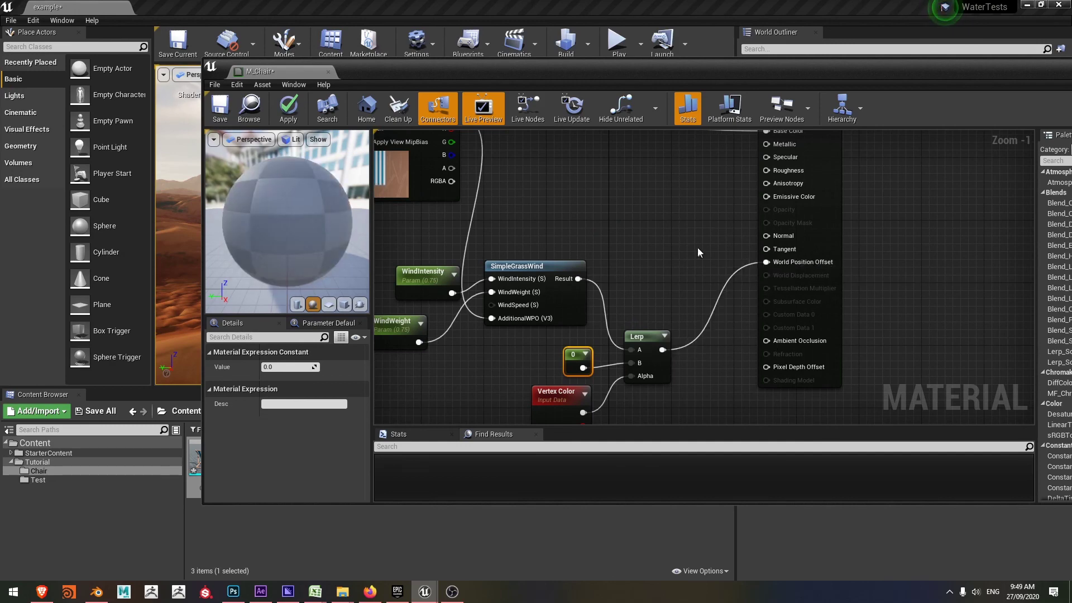
pyautogui.scroll(-3, 721, 282)
pyautogui.moveTo(691, 270); pyautogui.dragTo(680, 230, button='right')
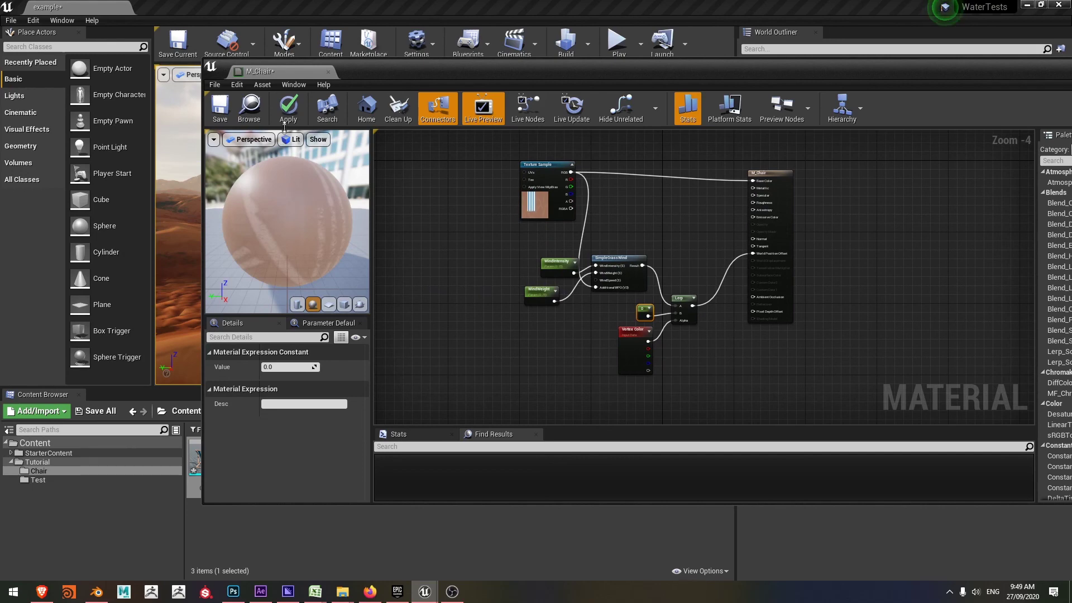
# Step: Apply and save the vertex-masked M_Chair, close its editor, and look at the deckchair
pyautogui.click(251, 110)
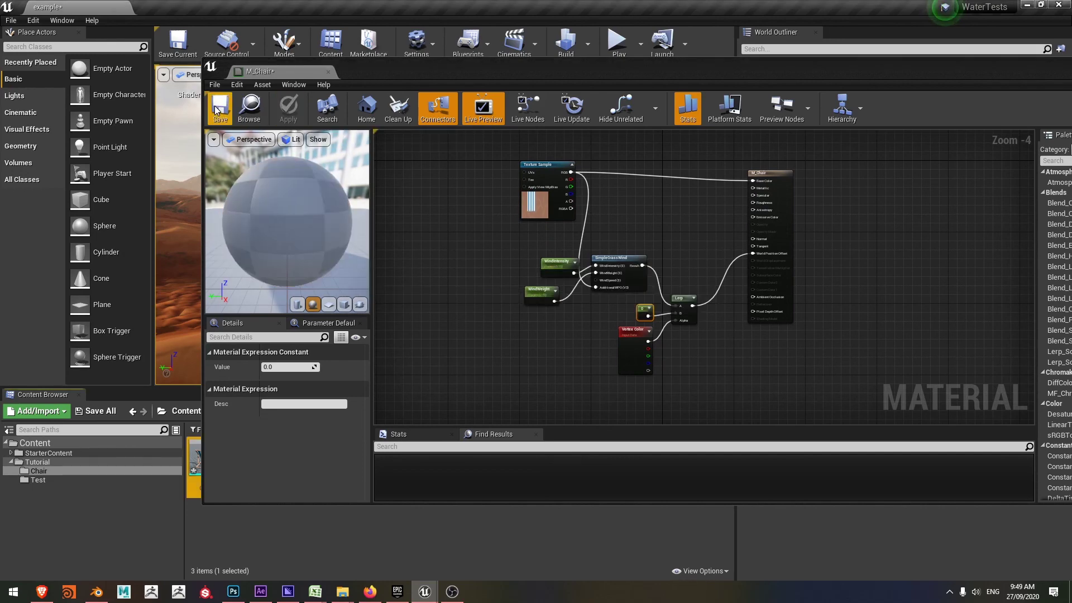
pyautogui.click(218, 109)
pyautogui.click(327, 72)
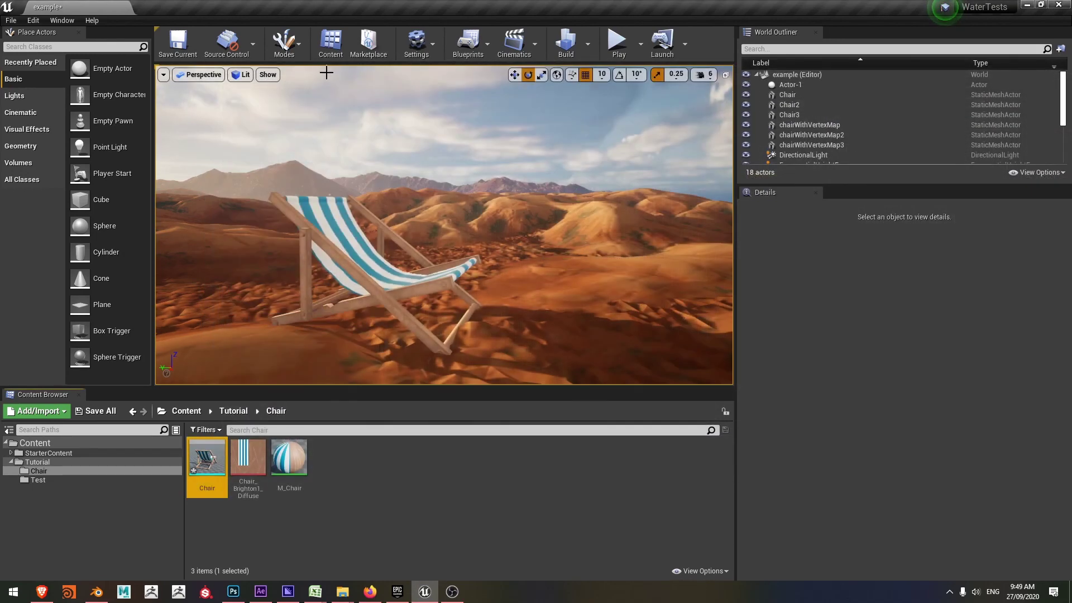
pyautogui.moveTo(367, 252)
pyautogui.mouseDown(button='right')
pyautogui.moveTo(341, 252)
pyautogui.moveTo(375, 246)
pyautogui.moveTo(334, 246)
pyautogui.moveTo(360, 246)
pyautogui.mouseUp(button='right')
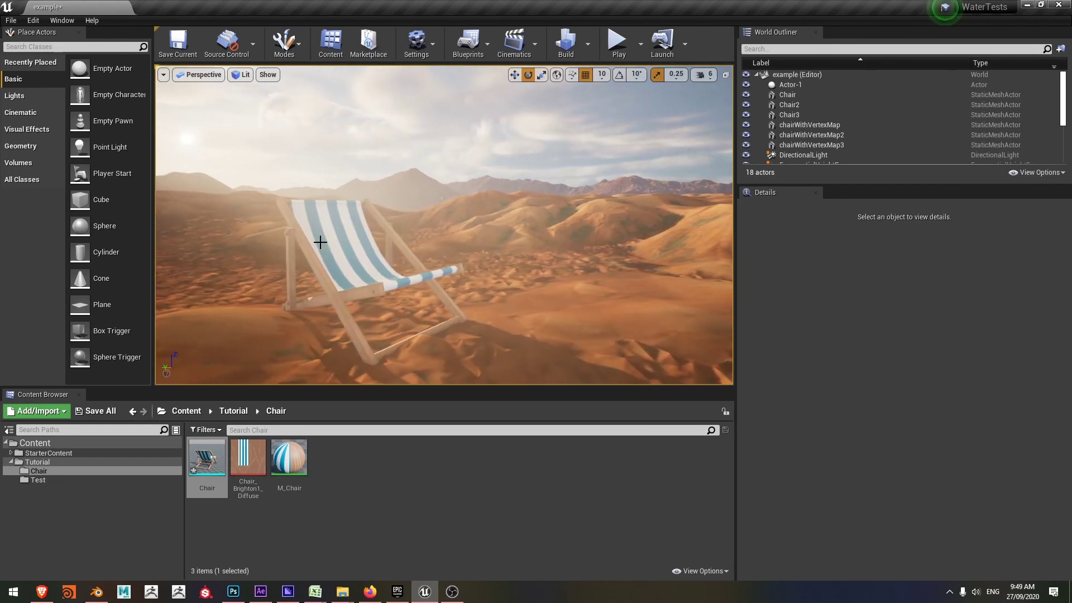